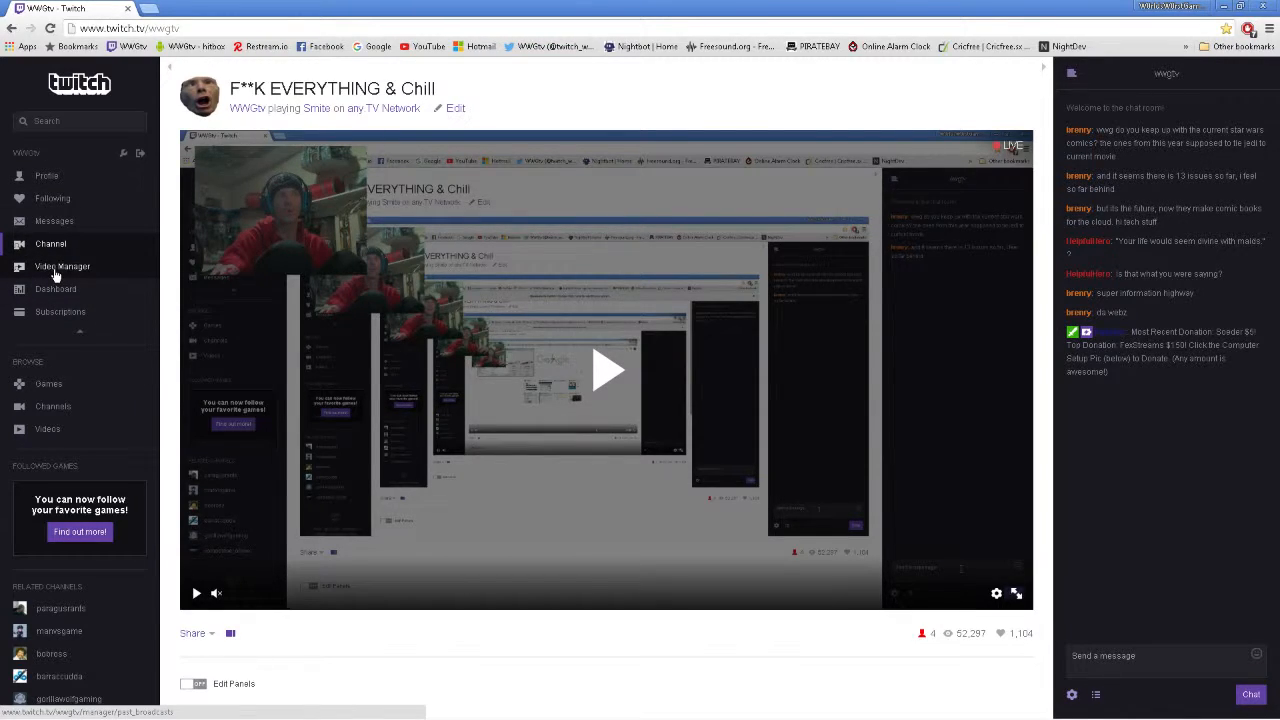
Open the Video Manager, check the existing highlights and return to the past broadcasts
{"action": "left_click", "coordinate": [55, 272]}
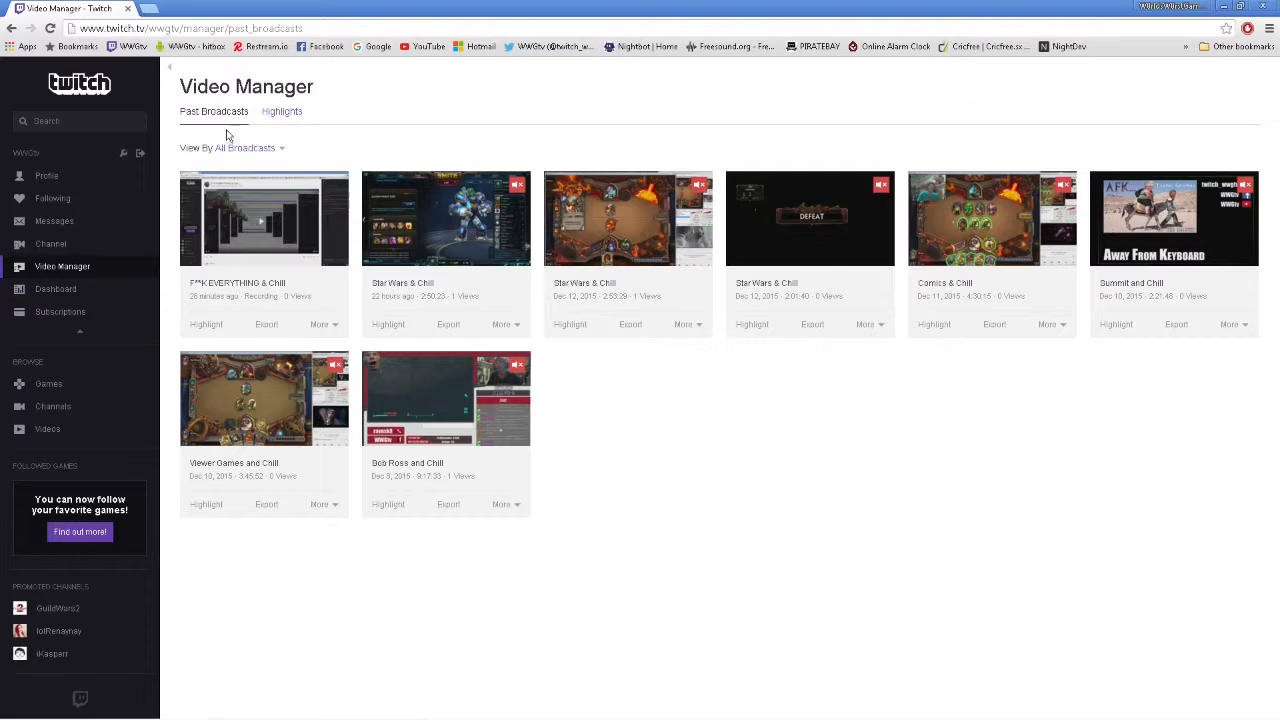
{"action": "left_click", "coordinate": [284, 114]}
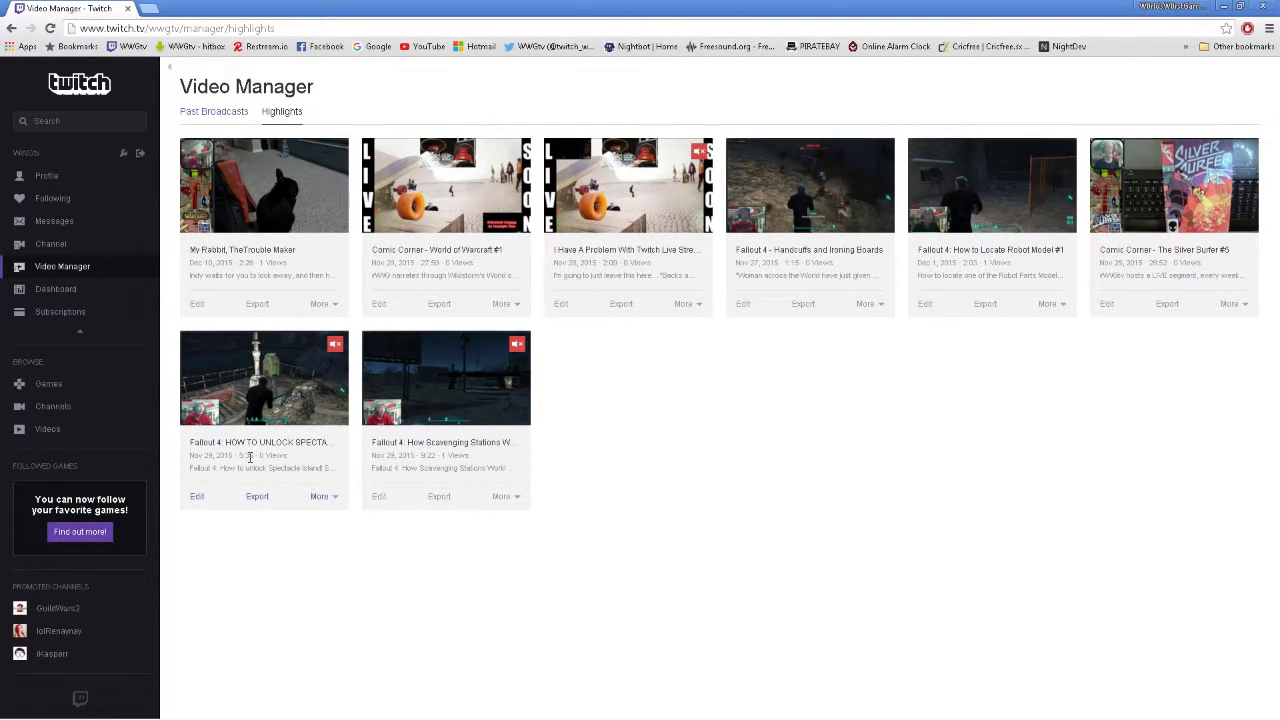
{"action": "left_click", "coordinate": [209, 113]}
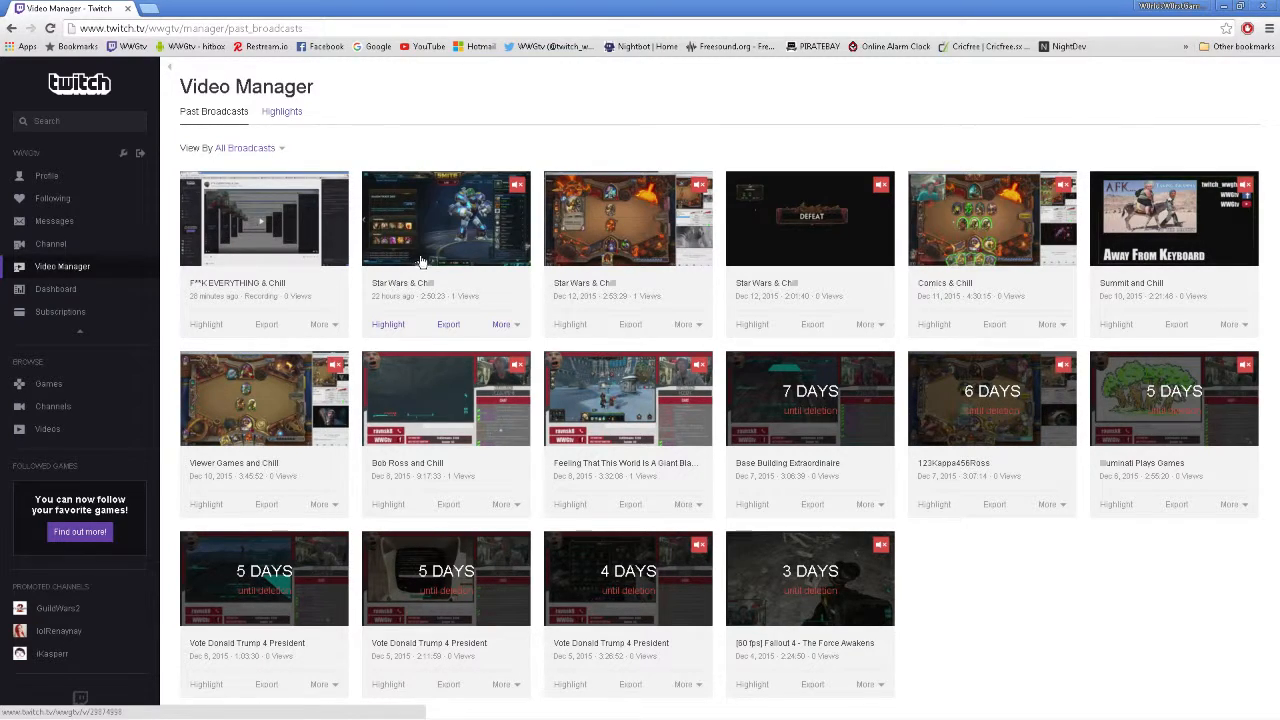
{"action": "left_click", "coordinate": [951, 210]}
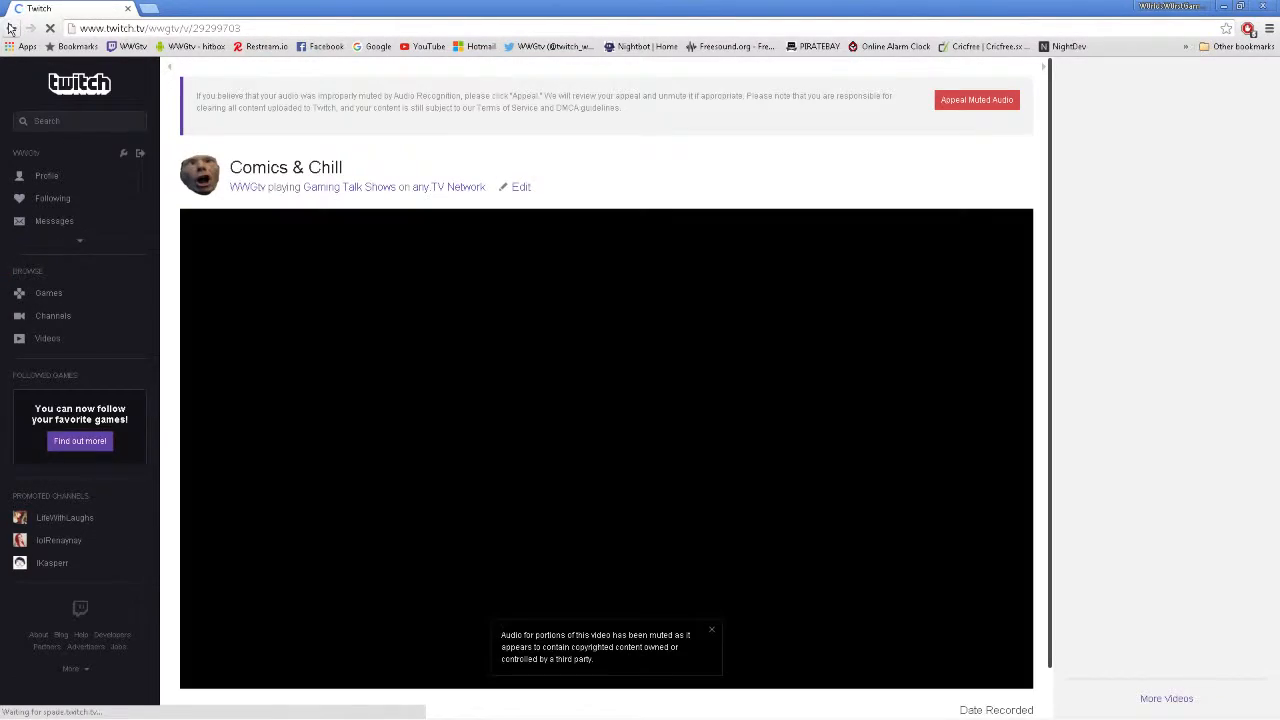
{"action": "left_click", "coordinate": [9, 28]}
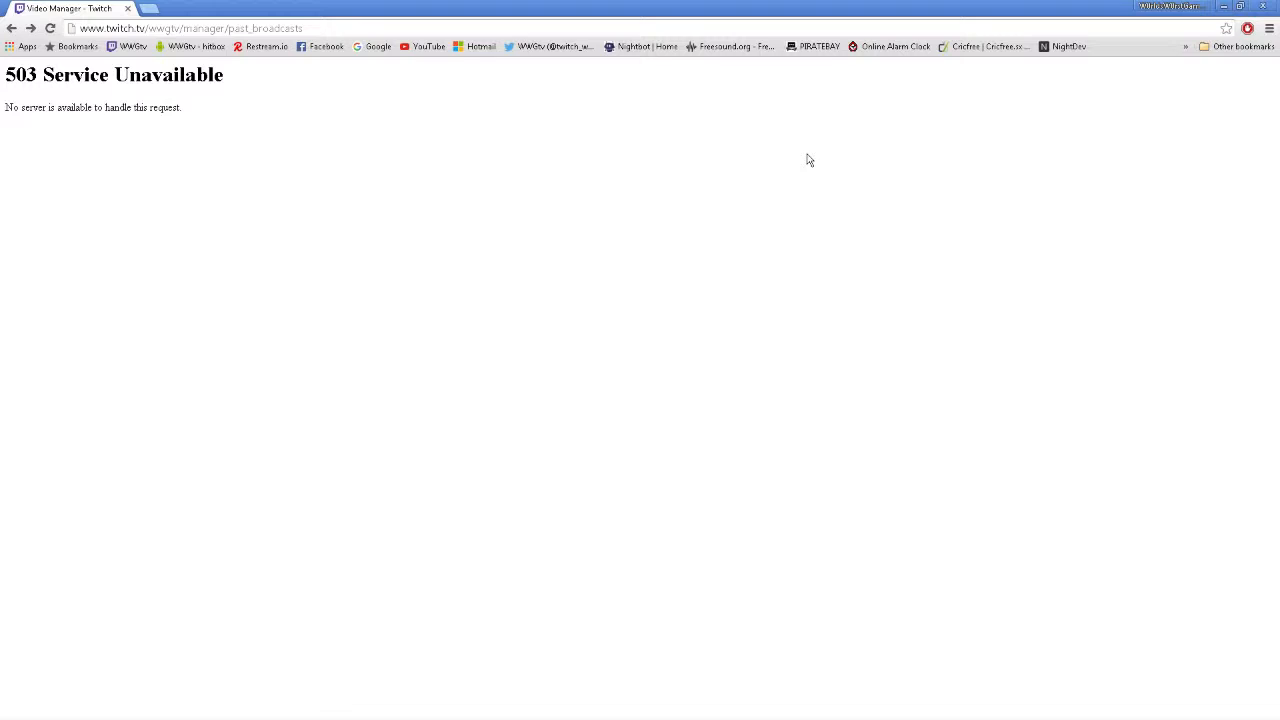
{"action": "left_click", "coordinate": [11, 28]}
{"action": "left_click", "coordinate": [31, 29]}
{"action": "left_click", "coordinate": [50, 30]}
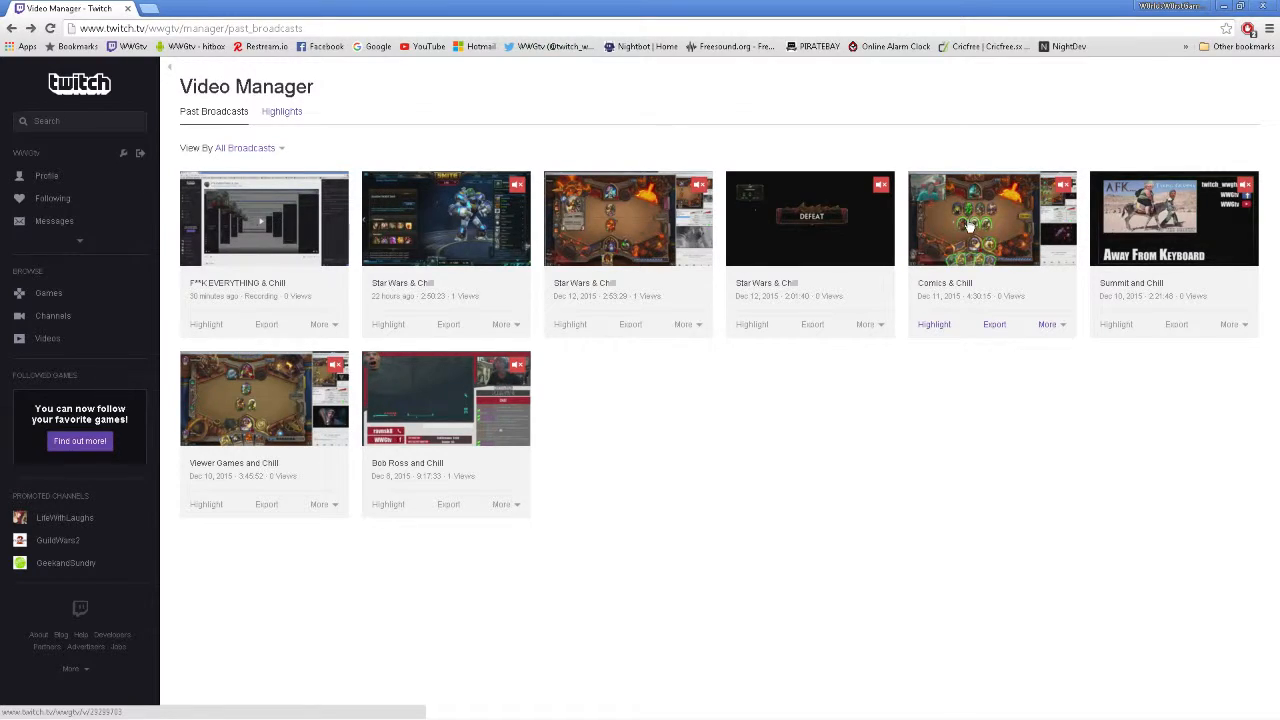
Start a highlight from the Comics & Chill past broadcast and move the highlight's start to 13:05
{"action": "left_click", "coordinate": [932, 328]}
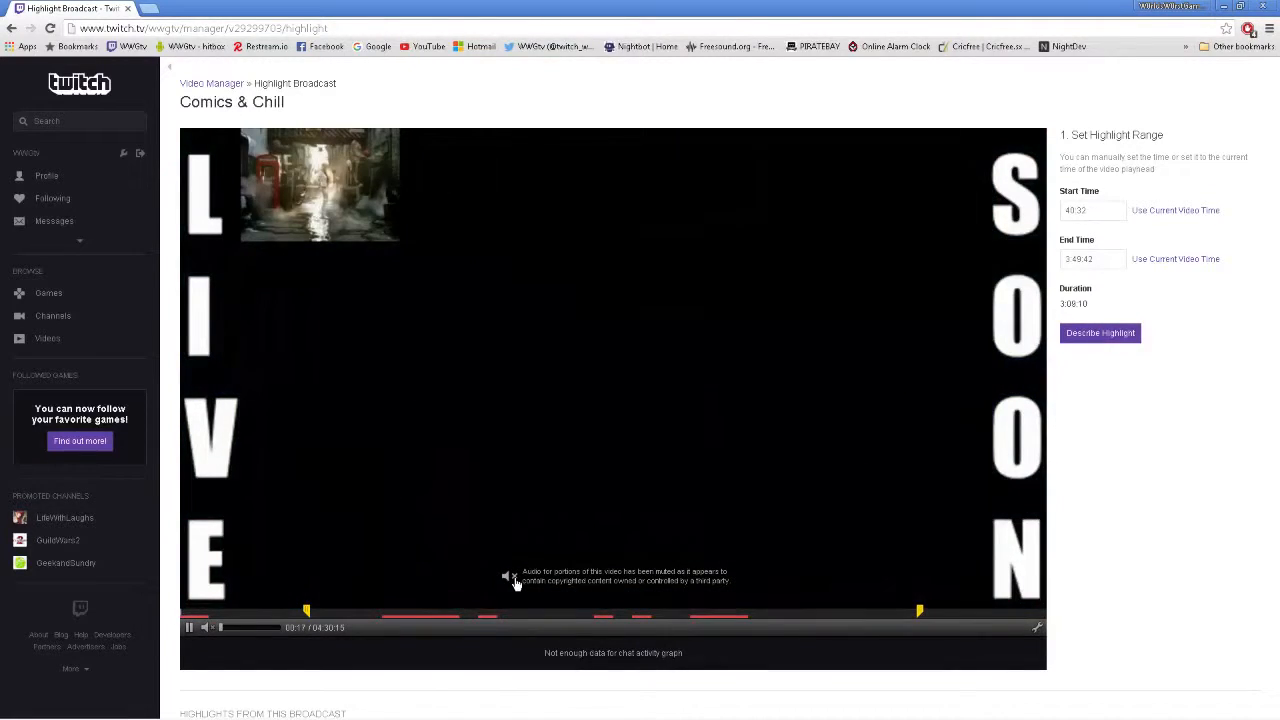
{"action": "left_click", "coordinate": [307, 610]}
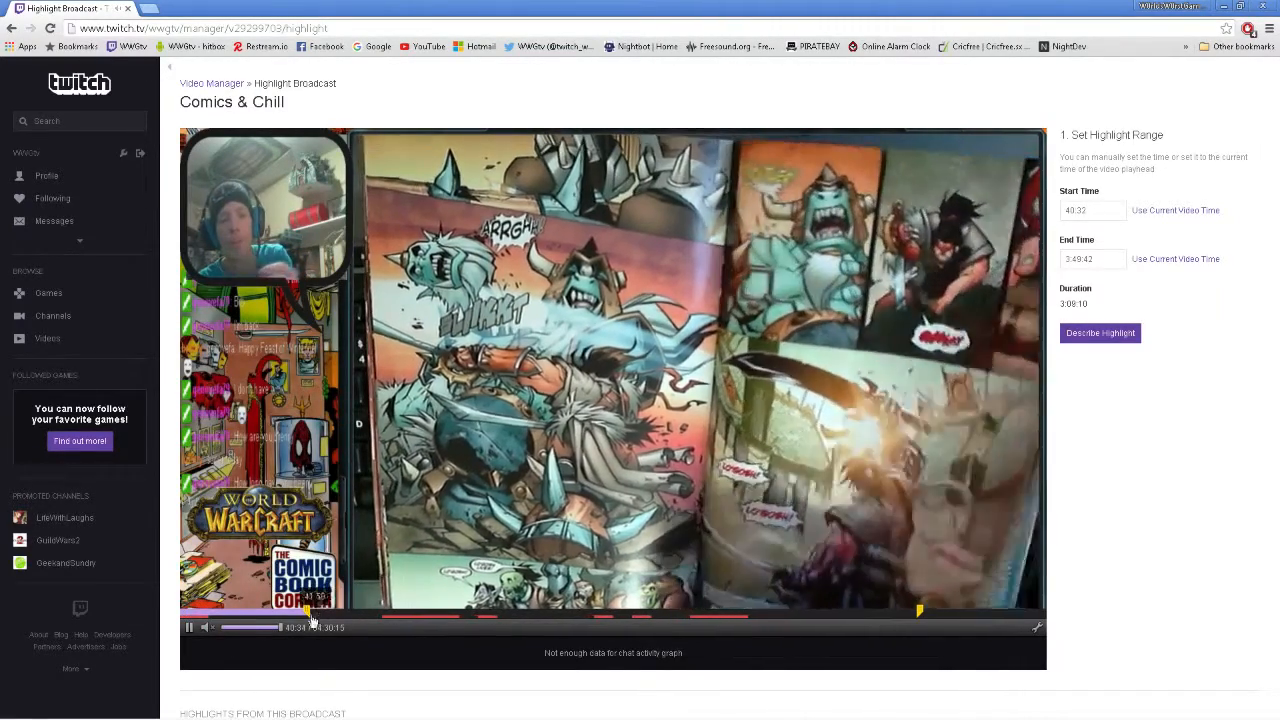
{"action": "left_click_drag", "start_coordinate": [305, 610], "coordinate": [297, 610]}
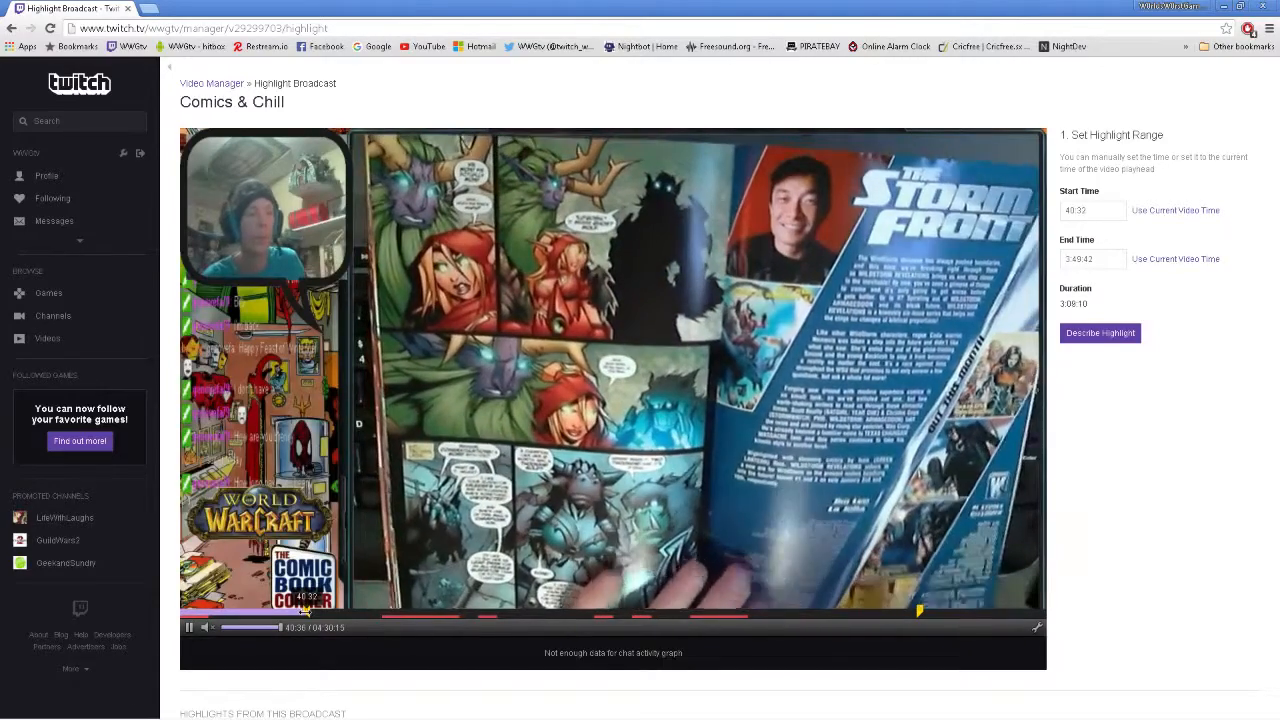
{"action": "left_click_drag", "start_coordinate": [268, 610], "coordinate": [245, 610]}
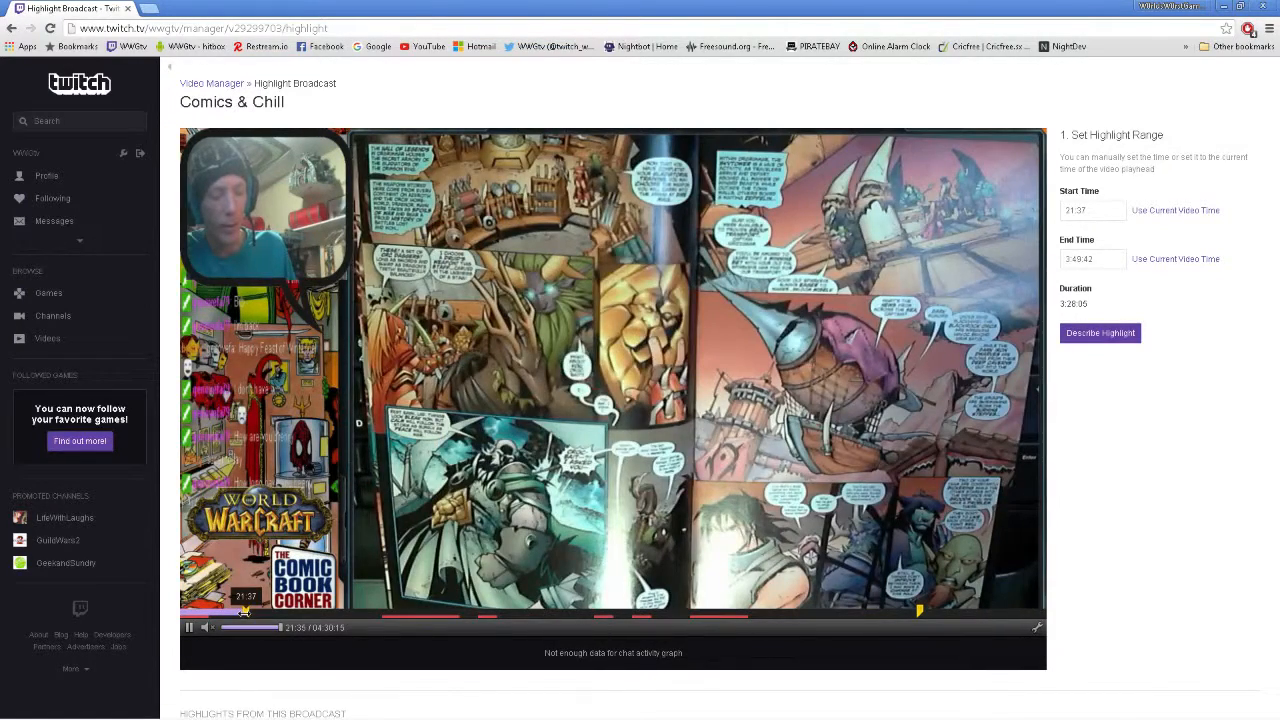
{"action": "left_click_drag", "start_coordinate": [245, 610], "coordinate": [218, 611]}
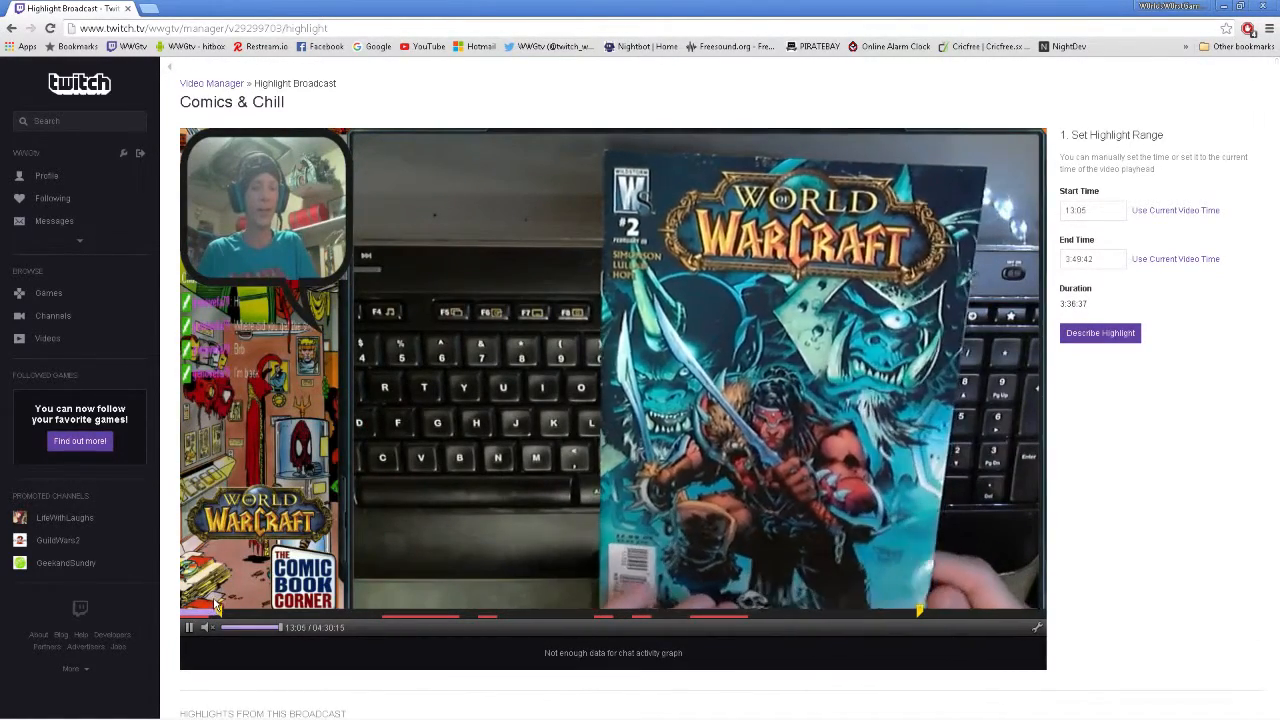
Fine-tune the highlight's start marker on the timeline to 12:28
{"action": "left_click_drag", "start_coordinate": [218, 611], "coordinate": [217, 611]}
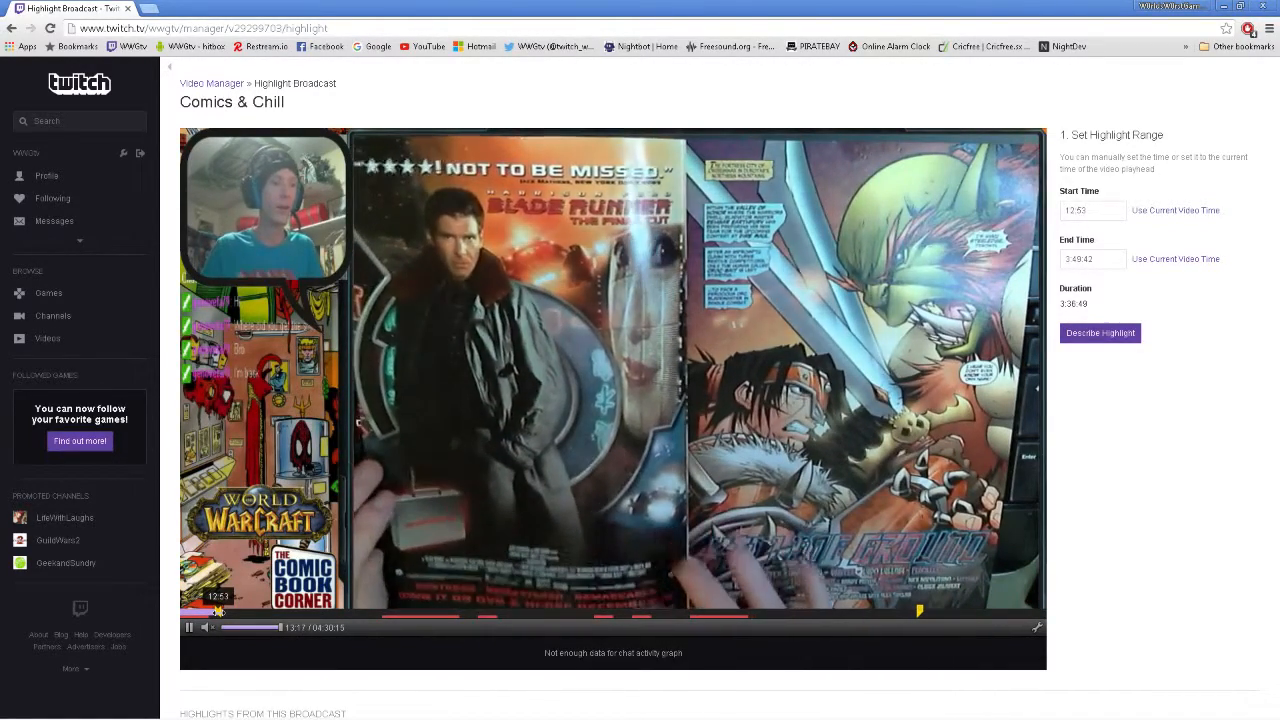
{"action": "left_click_drag", "start_coordinate": [218, 611], "coordinate": [219, 611]}
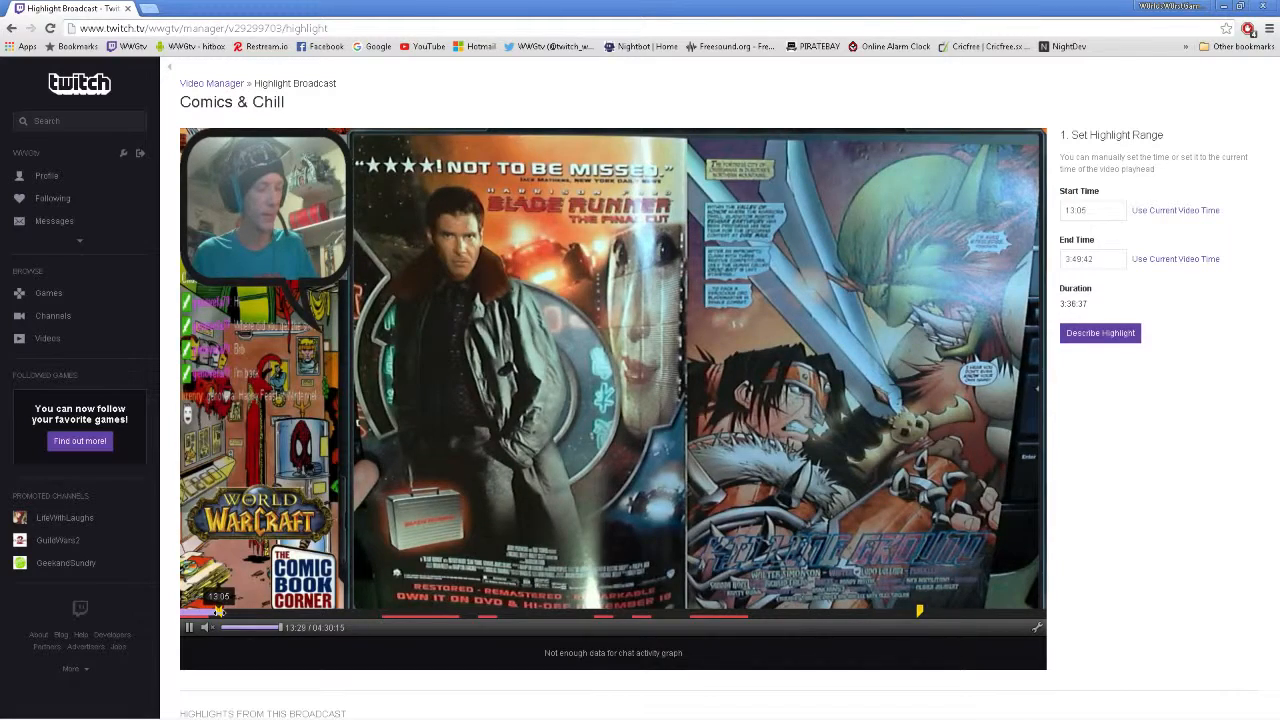
{"action": "left_click", "coordinate": [218, 611]}
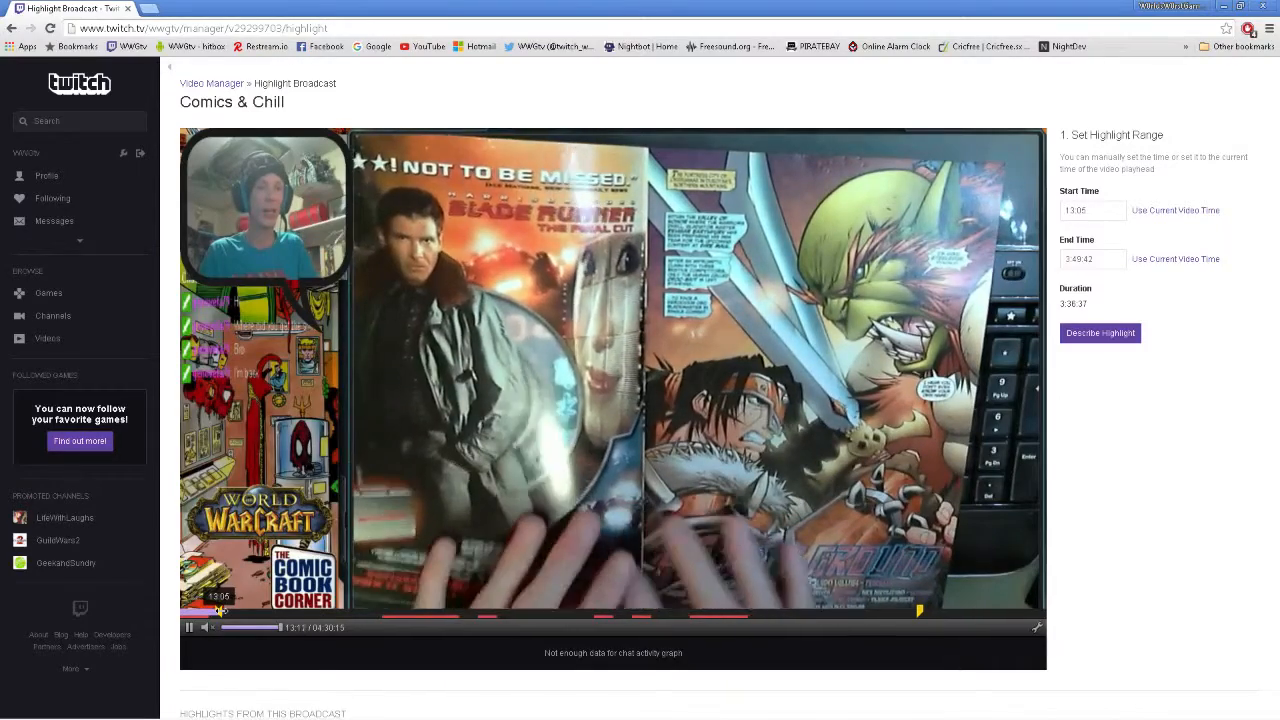
{"action": "left_click_drag", "start_coordinate": [220, 611], "coordinate": [222, 611]}
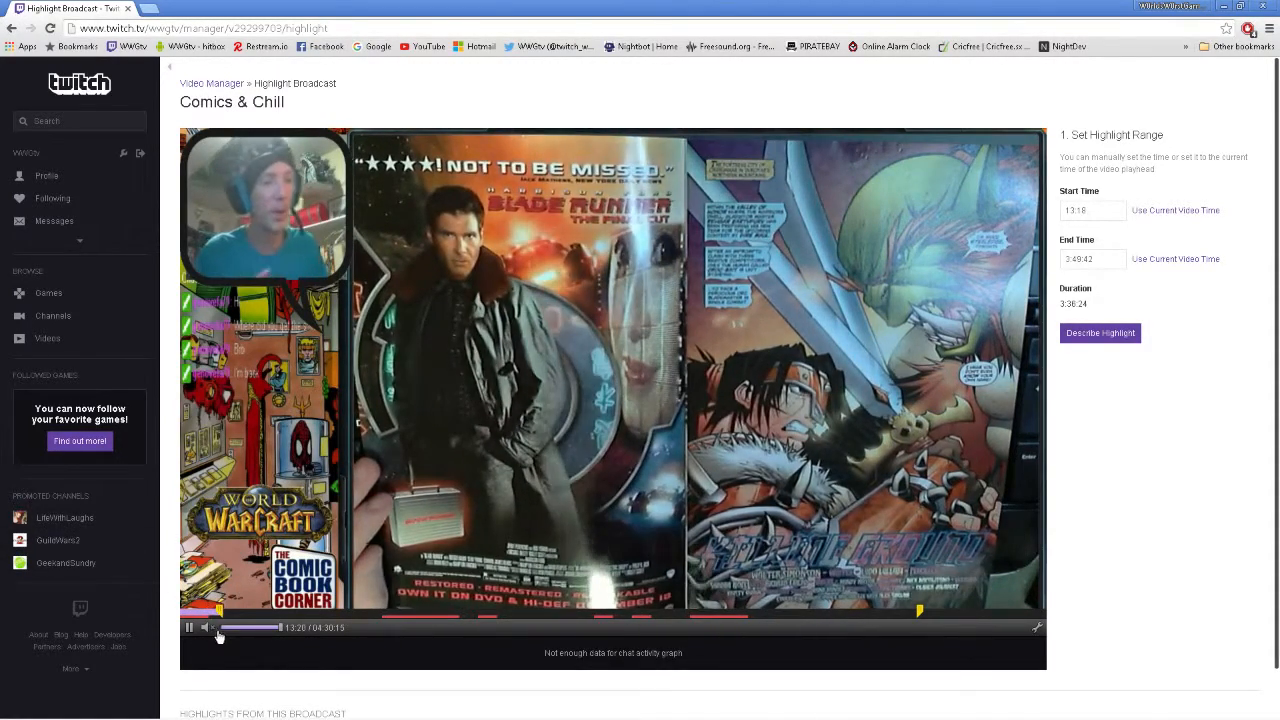
{"action": "left_click_drag", "start_coordinate": [222, 610], "coordinate": [217, 609]}
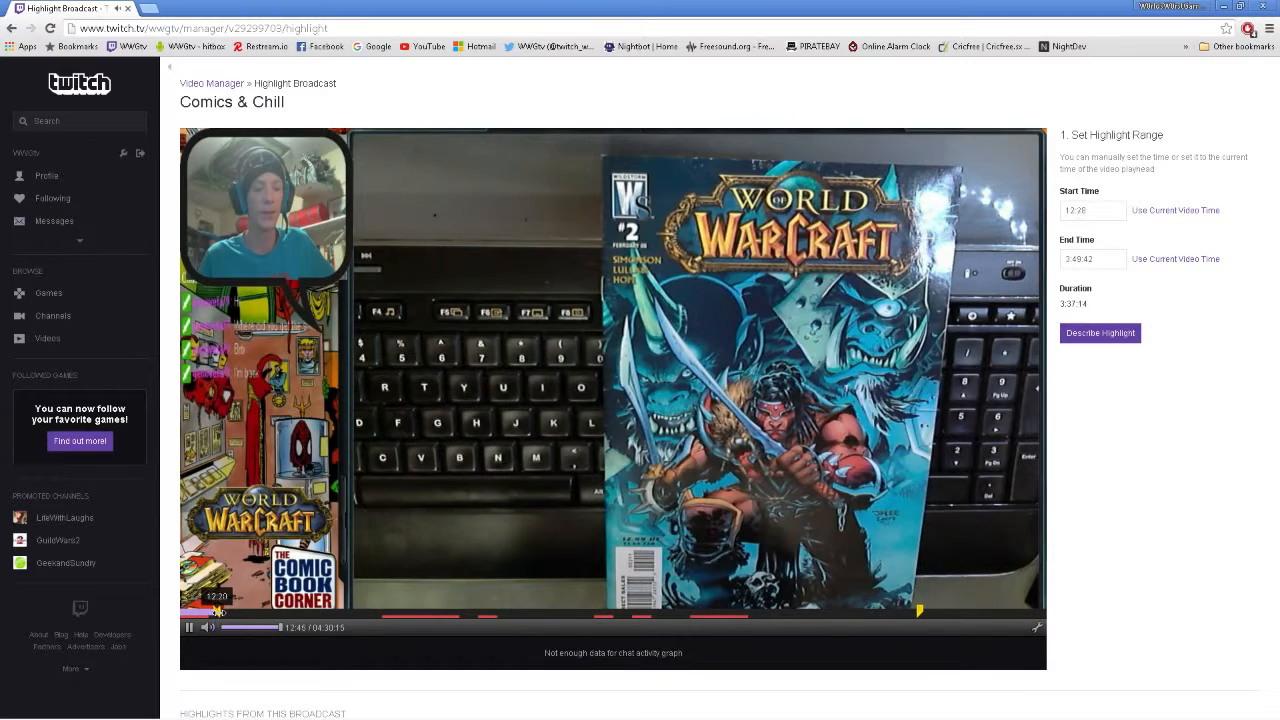
{"action": "left_click", "coordinate": [216, 611]}
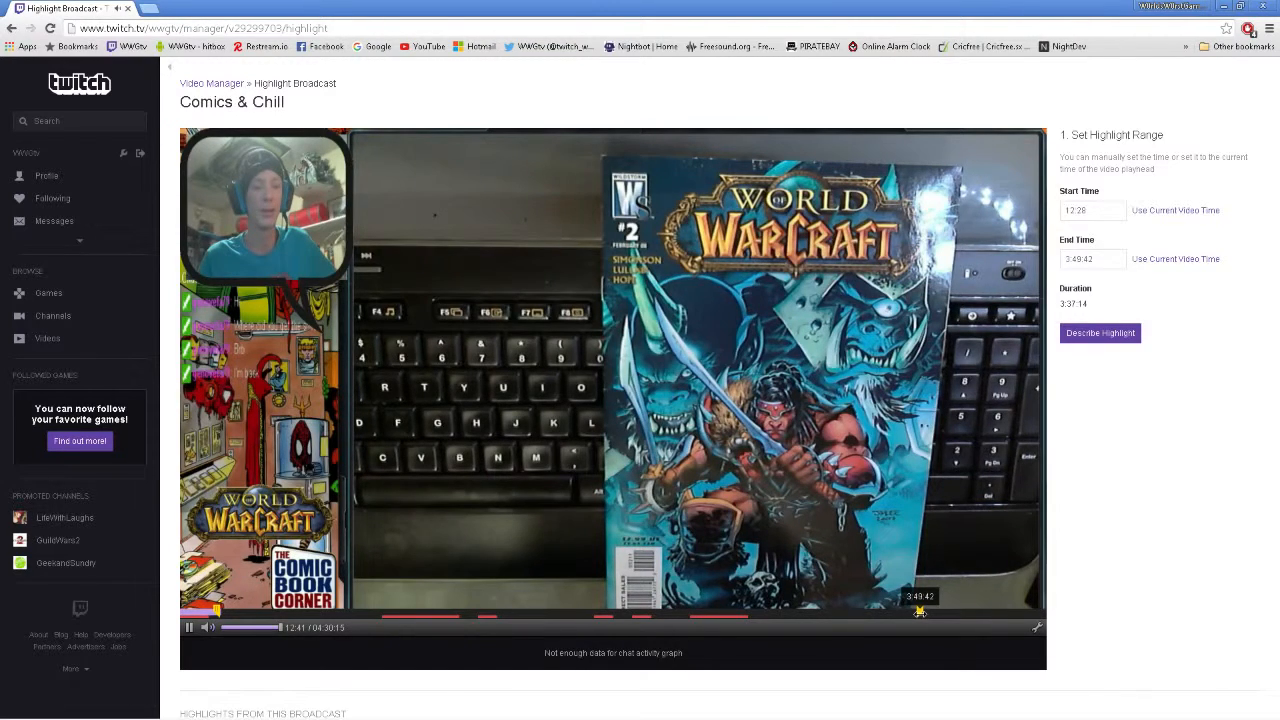
Move the highlight's end marker to 44:16, just after the comic reading finishes
{"action": "left_click_drag", "start_coordinate": [919, 612], "coordinate": [358, 612]}
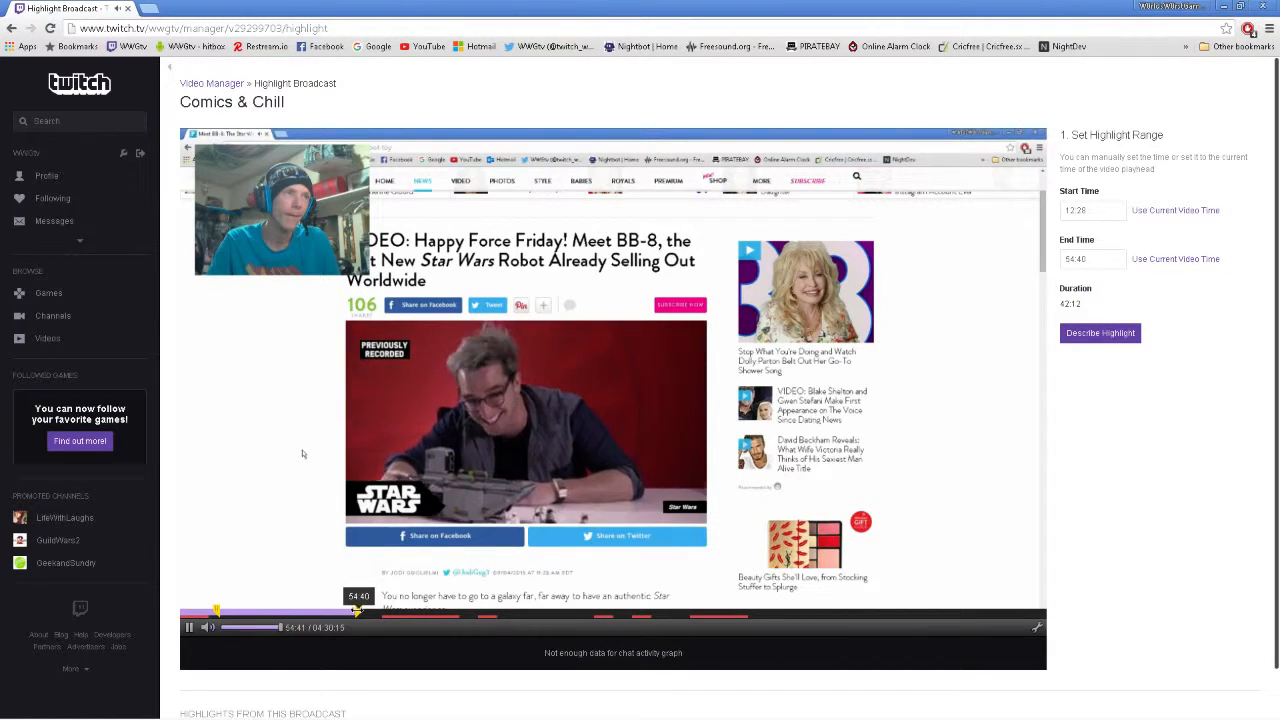
{"action": "left_click_drag", "start_coordinate": [358, 612], "coordinate": [318, 612]}
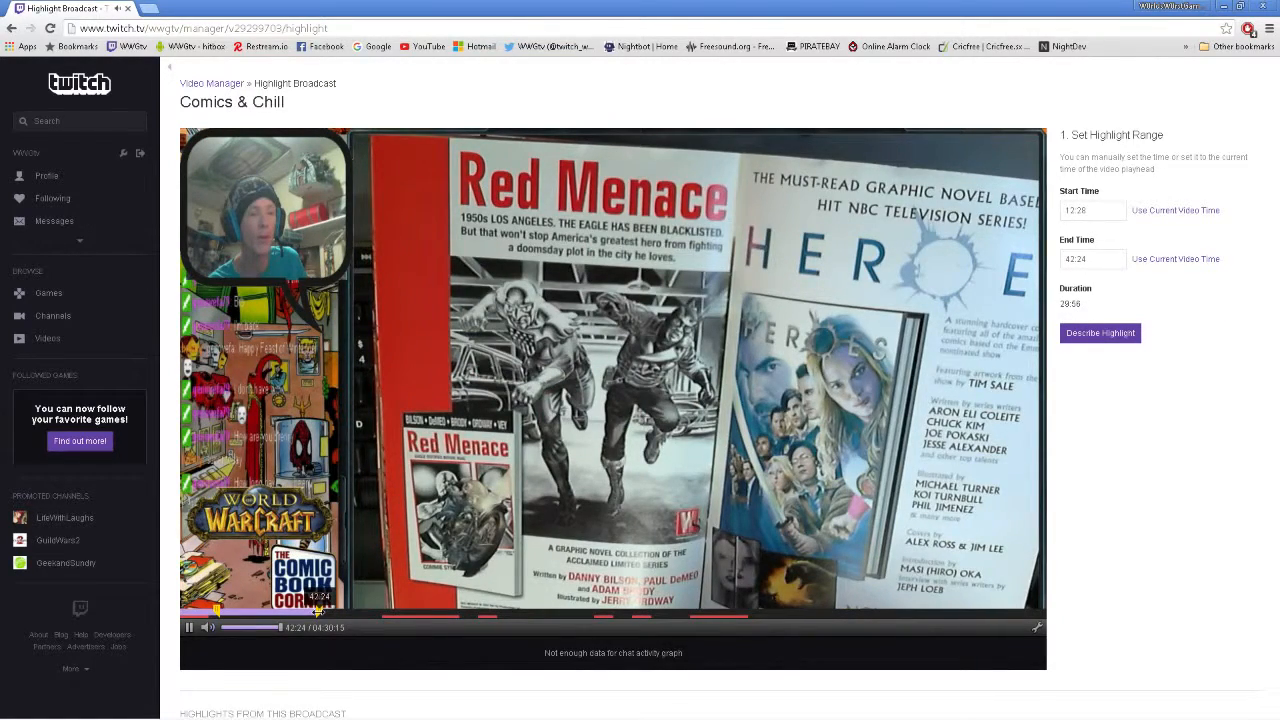
{"action": "left_click_drag", "start_coordinate": [318, 612], "coordinate": [321, 612]}
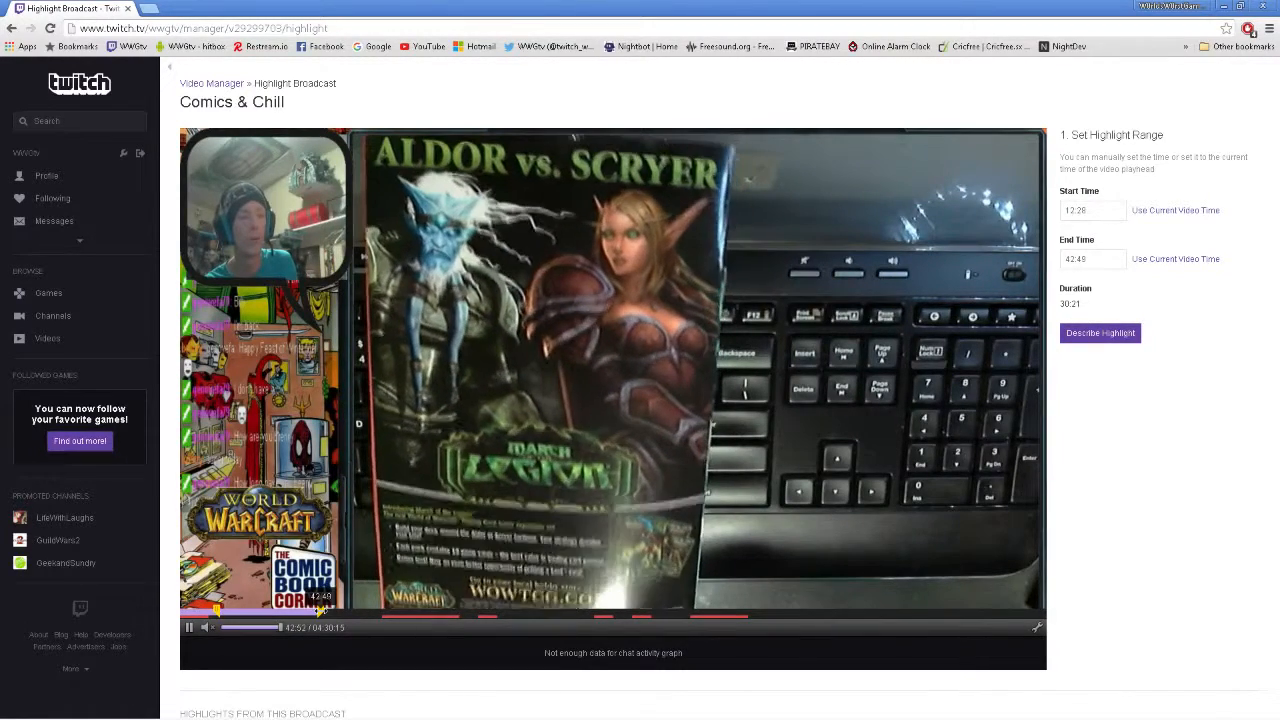
{"action": "left_click_drag", "start_coordinate": [320, 608], "coordinate": [322, 608]}
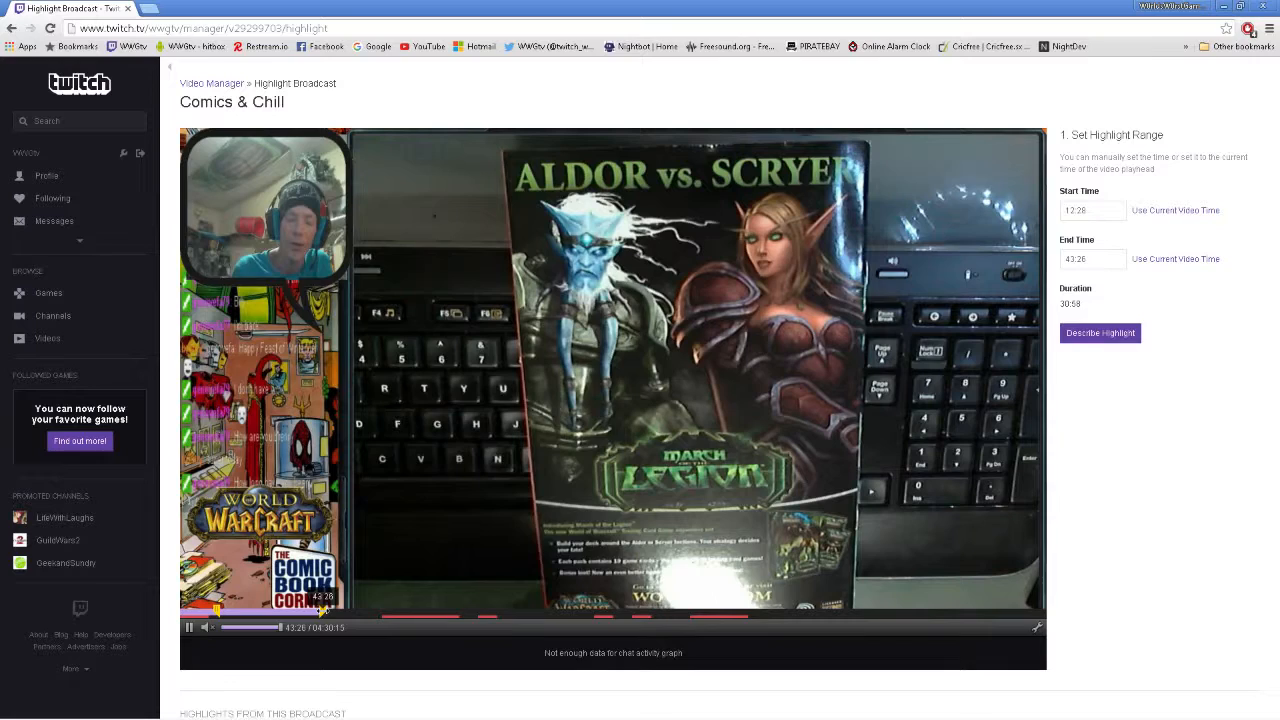
{"action": "left_click_drag", "start_coordinate": [322, 608], "coordinate": [323, 608]}
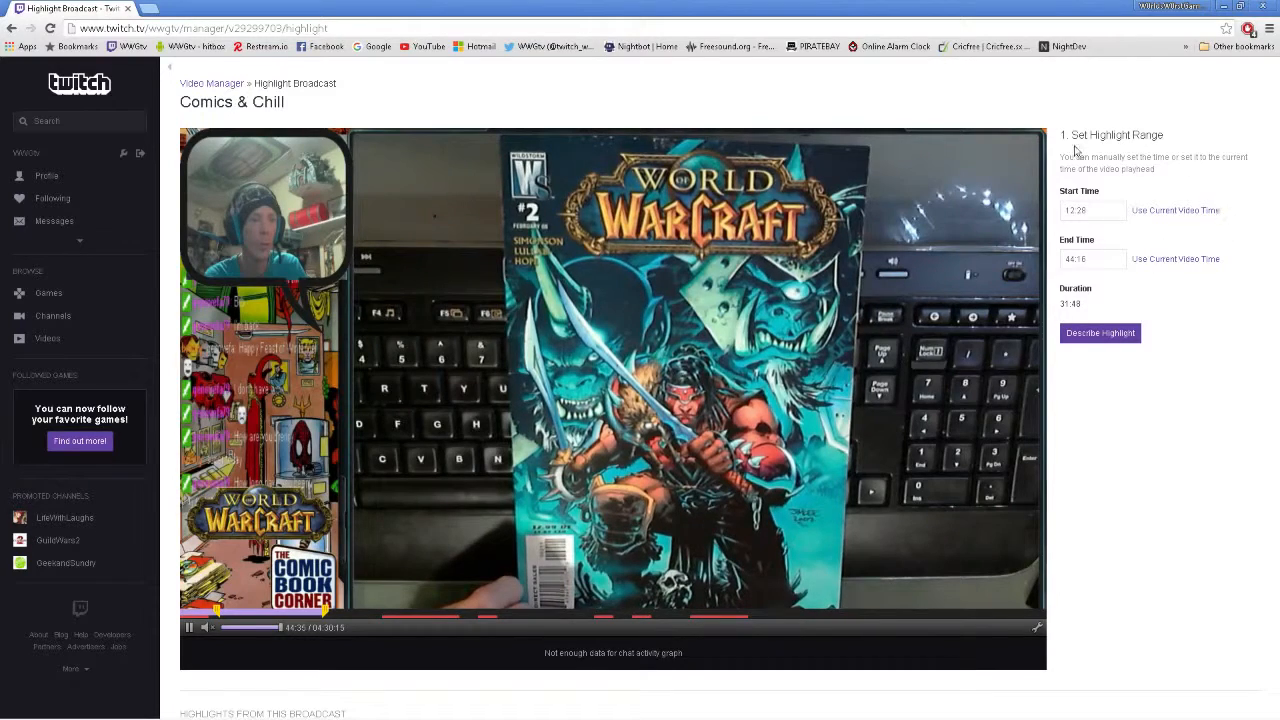
Continue to the highlight's description form and title it "Comic Corner - World of Warcraft #2"
{"action": "left_click", "coordinate": [1079, 343]}
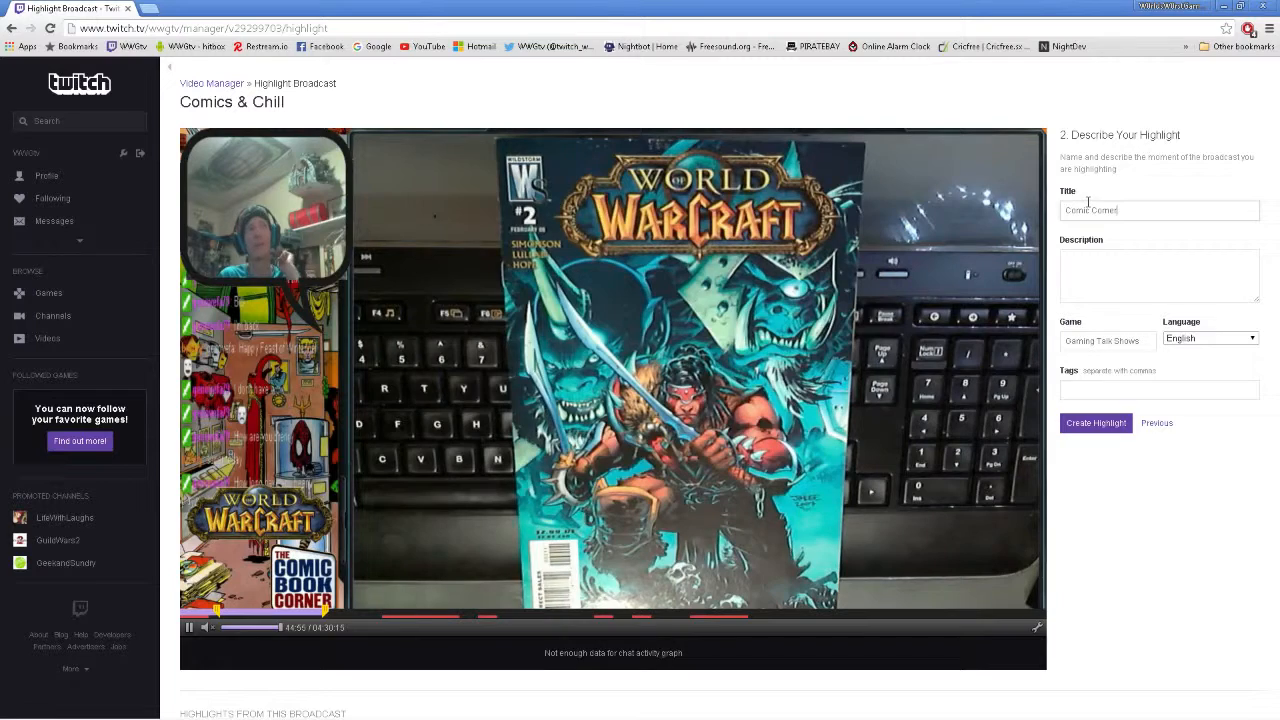
{"action": "type", "text": "- World"}
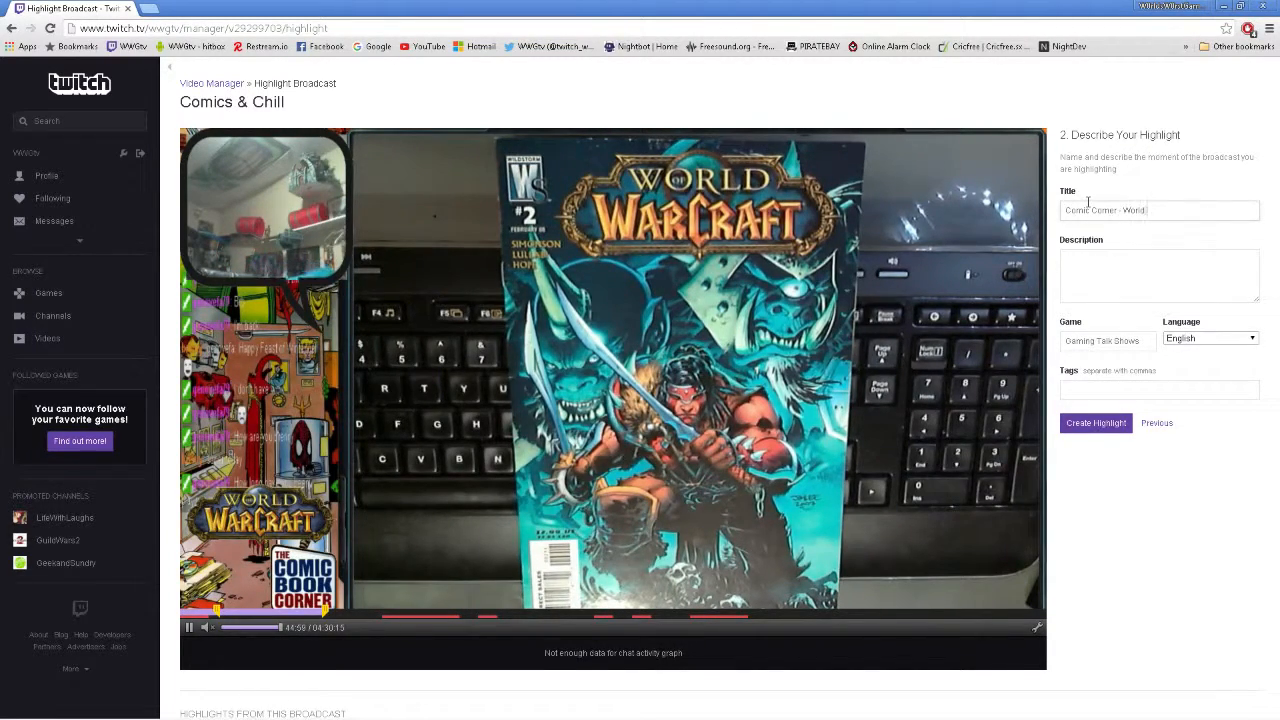
{"action": "type", "text": " of Warcraft #"}
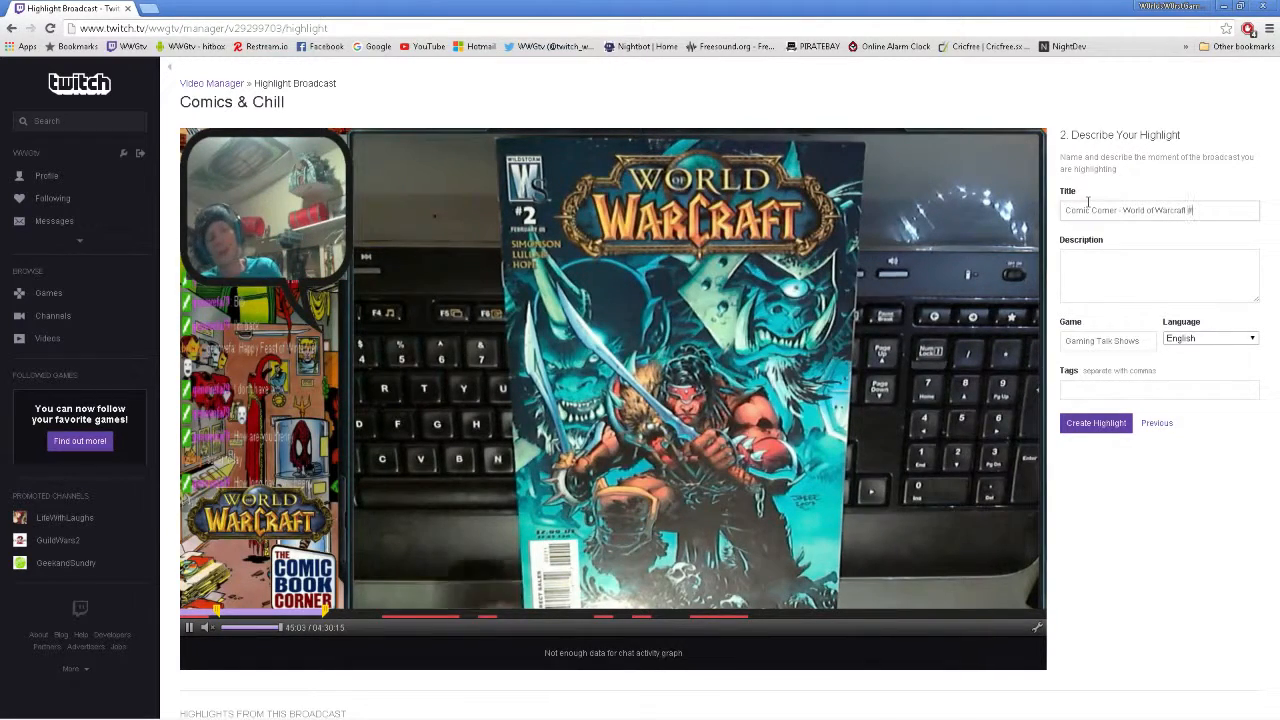
{"action": "type", "text": "2"}
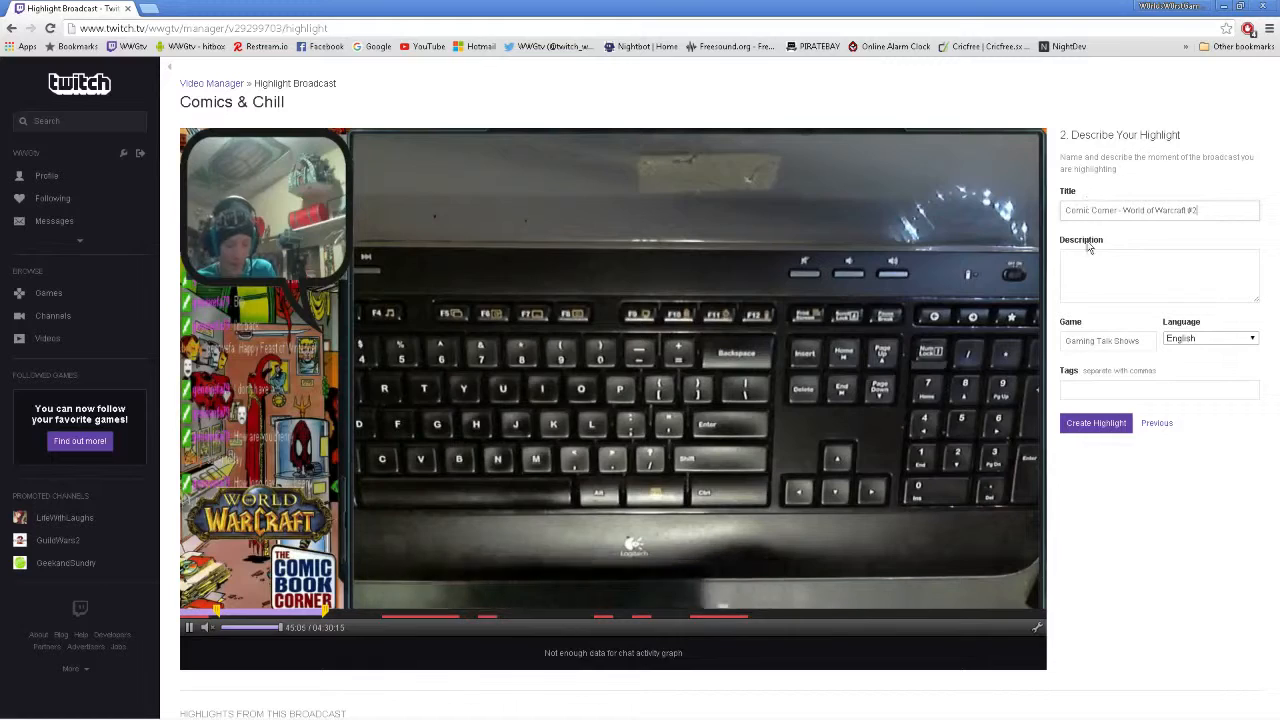
Enter the highlight's description "Comic Corner is a weekly segment on WWGtv reading comics of various titles LIVE!"
{"action": "left_click", "coordinate": [1094, 259]}
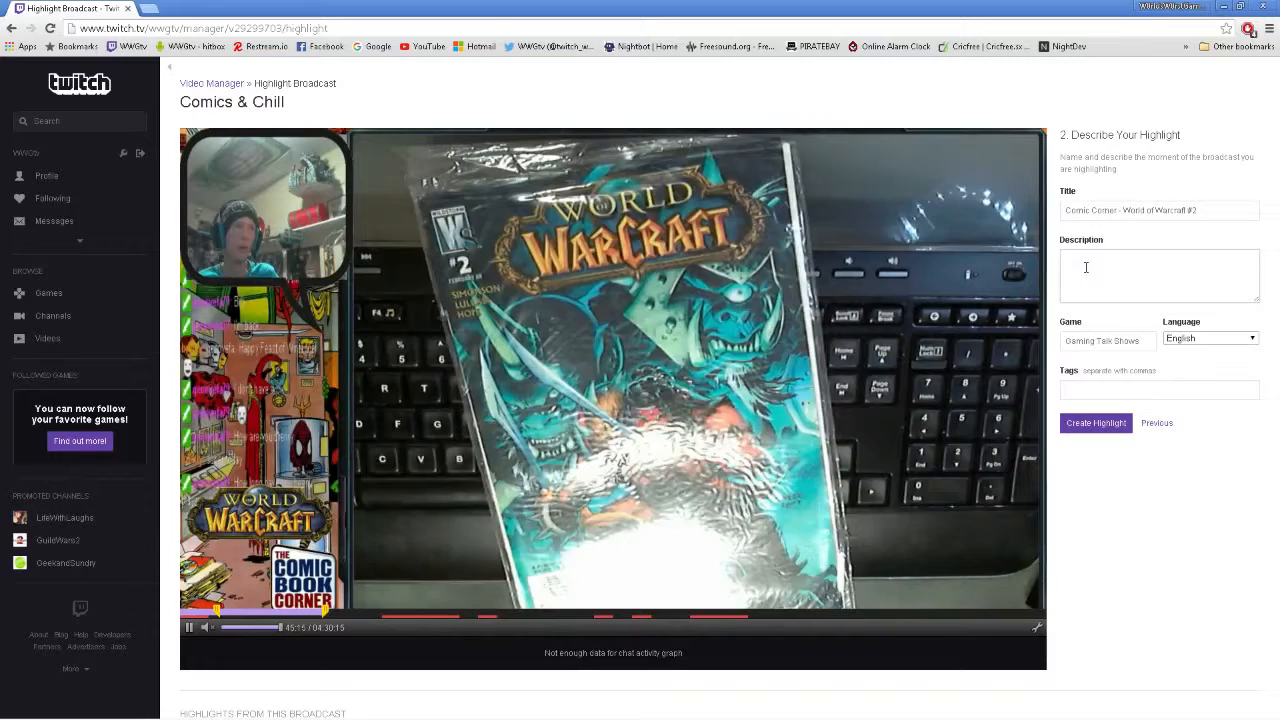
{"action": "left_click", "coordinate": [1085, 267]}
{"action": "type", "text": "Comic Co"}
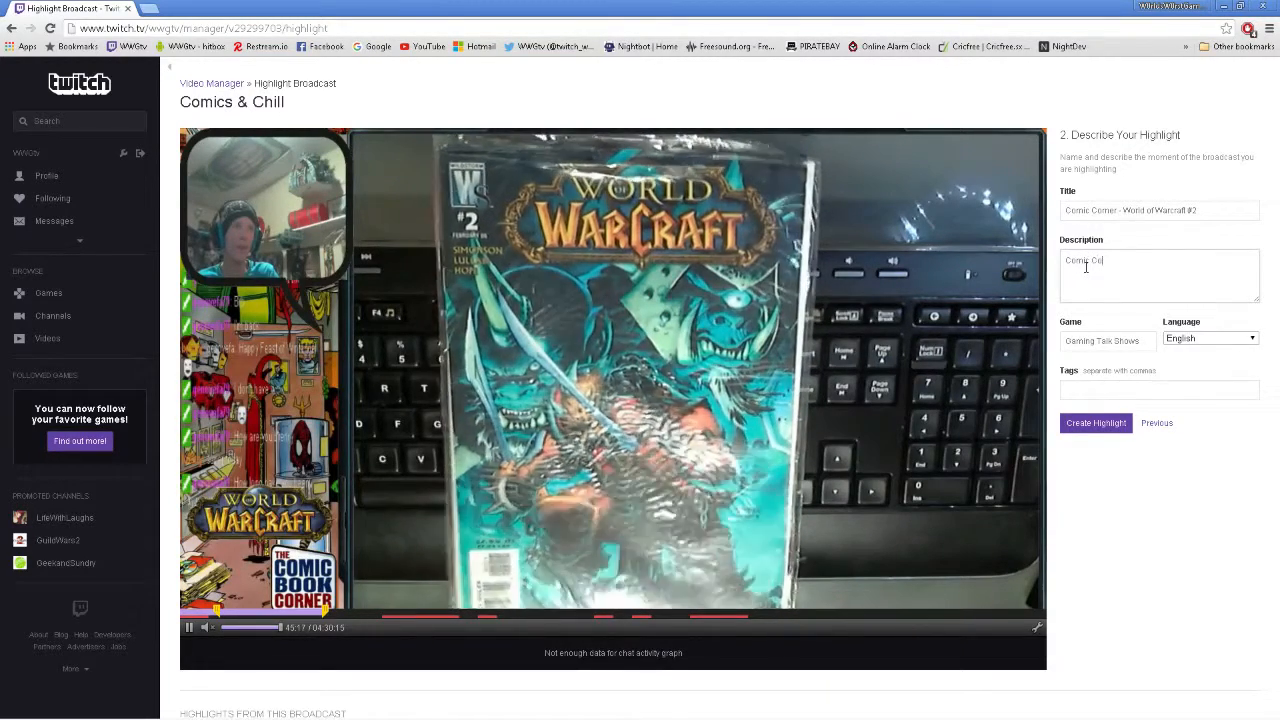
{"action": "type", "text": "rner is a we"}
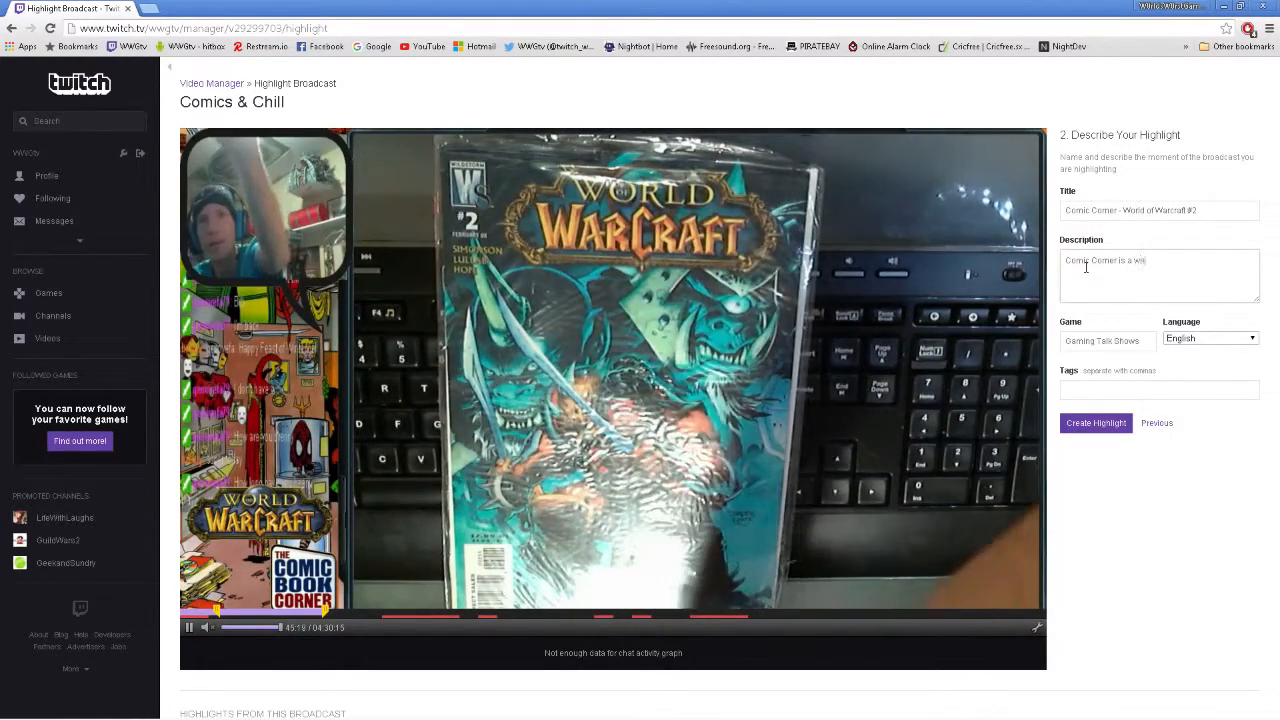
{"action": "type", "text": "ekly"}
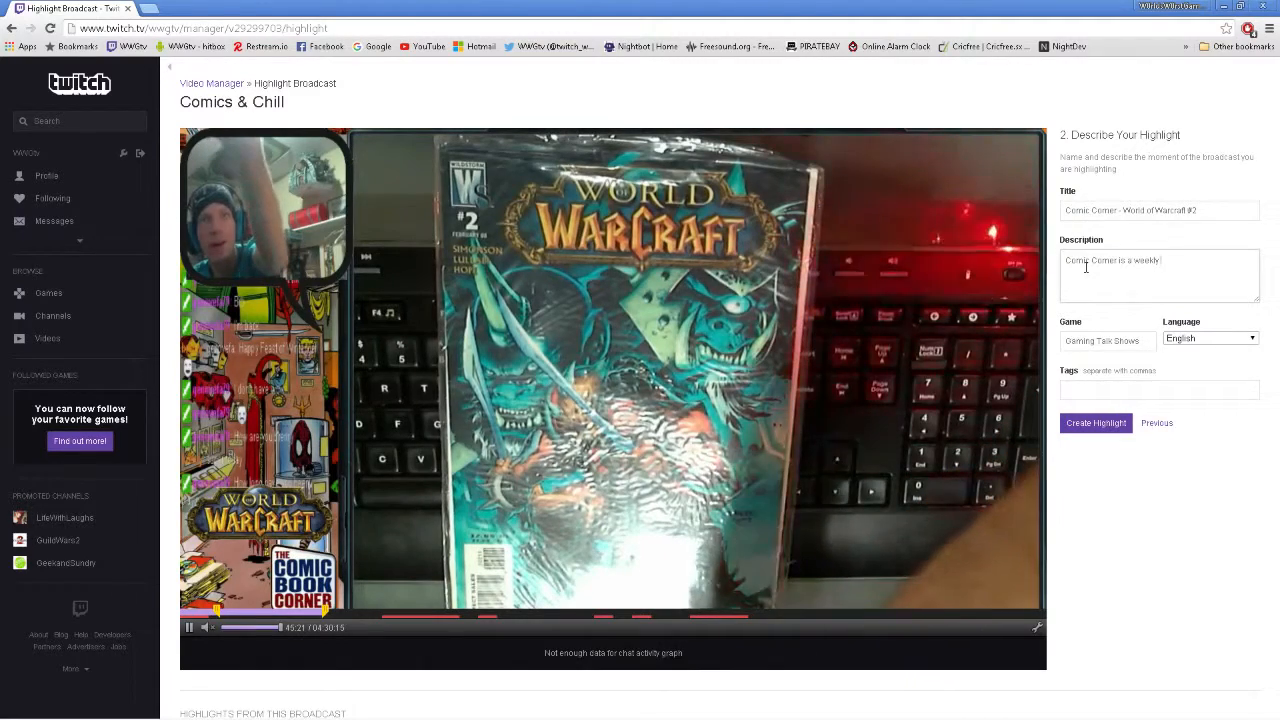
{"action": "type", "text": " segment"}
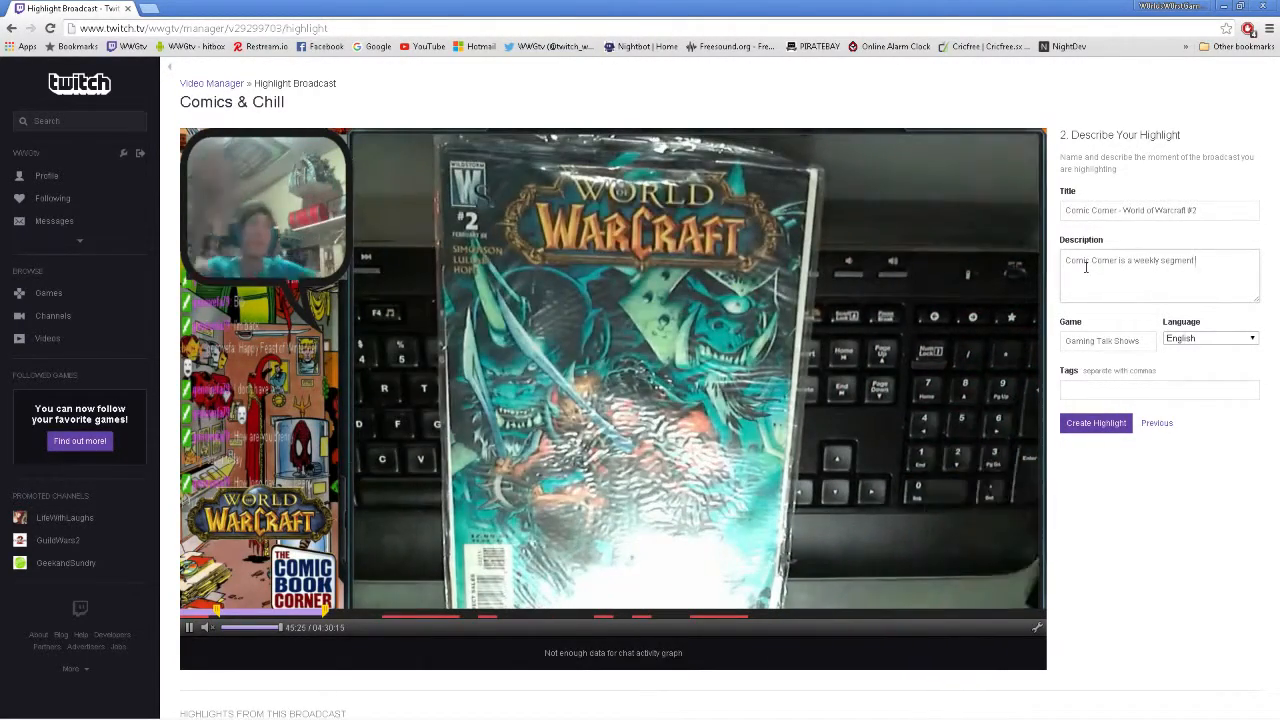
{"action": "type", "text": " on WW"}
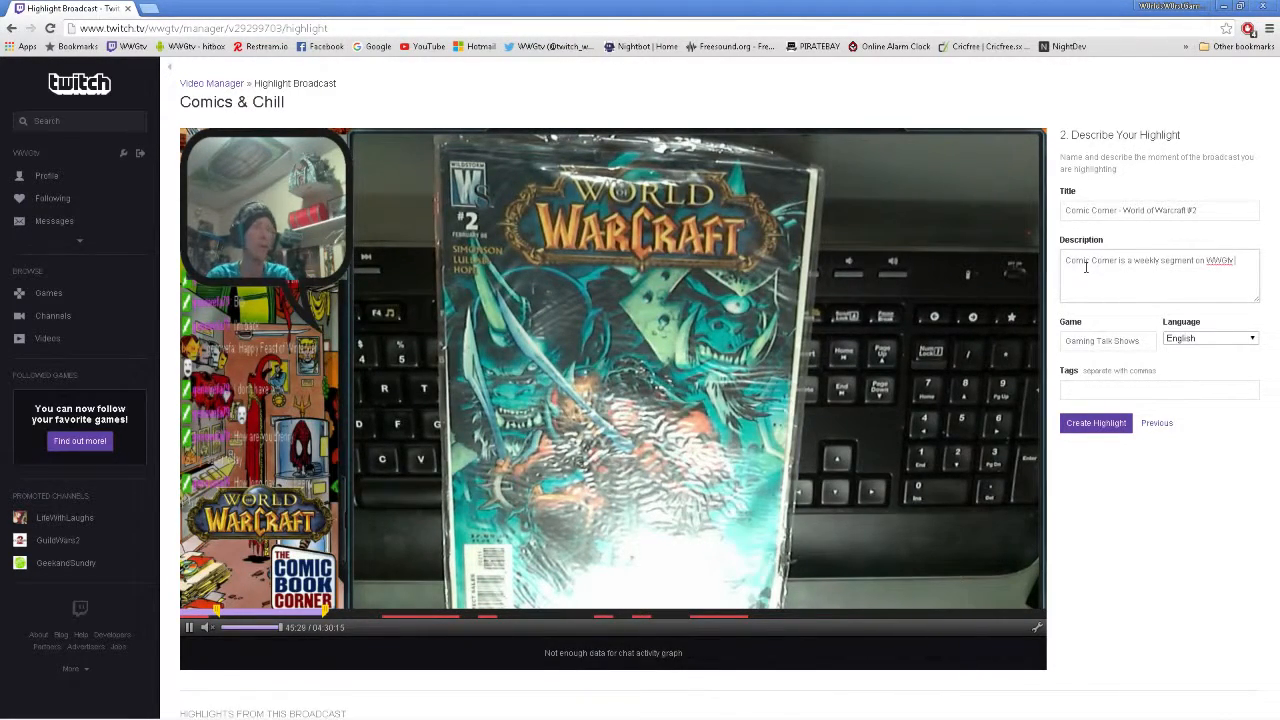
{"action": "type", "text": "Gtv"}
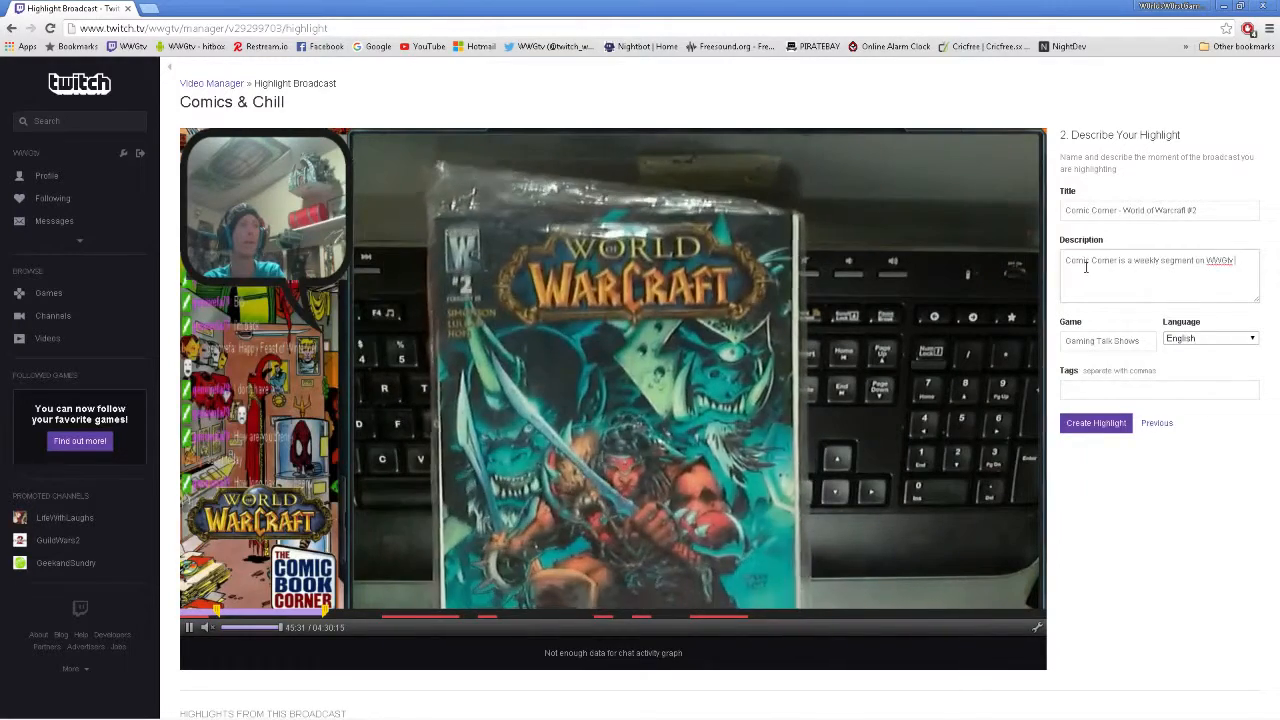
{"action": "type", "text": " reading comics of various titles"}
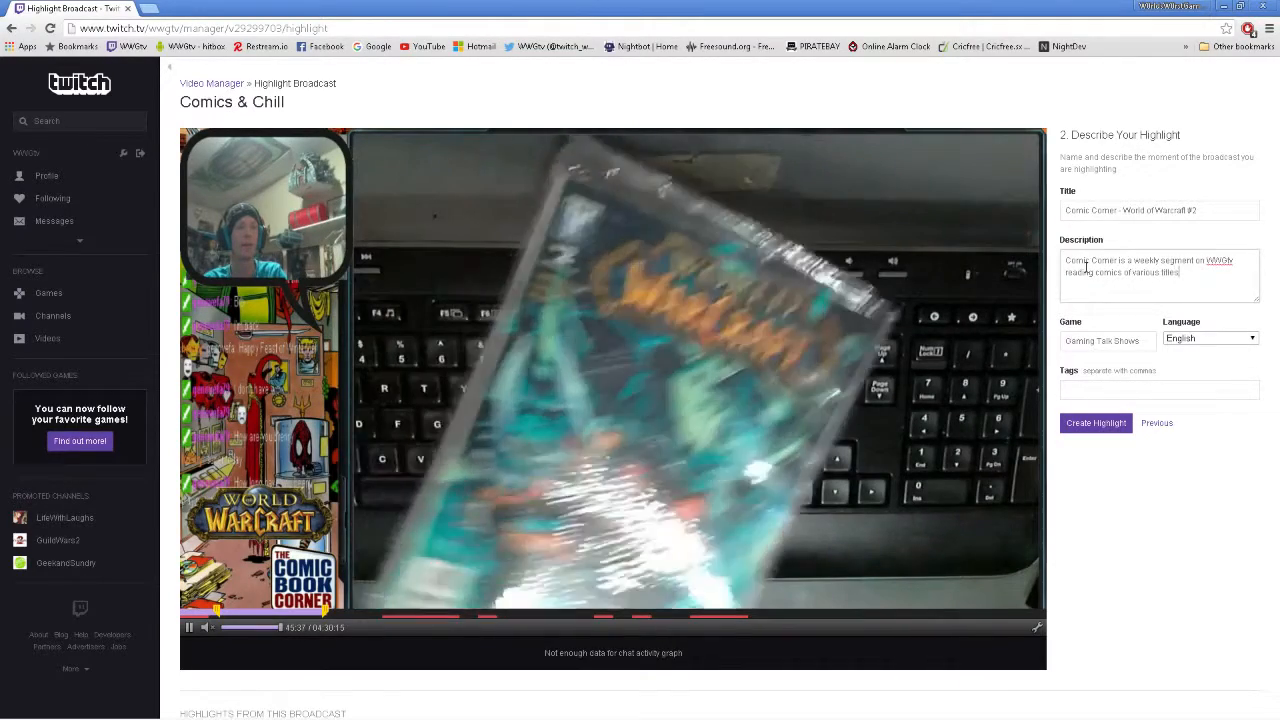
{"action": "type", "text": " LIVE"}
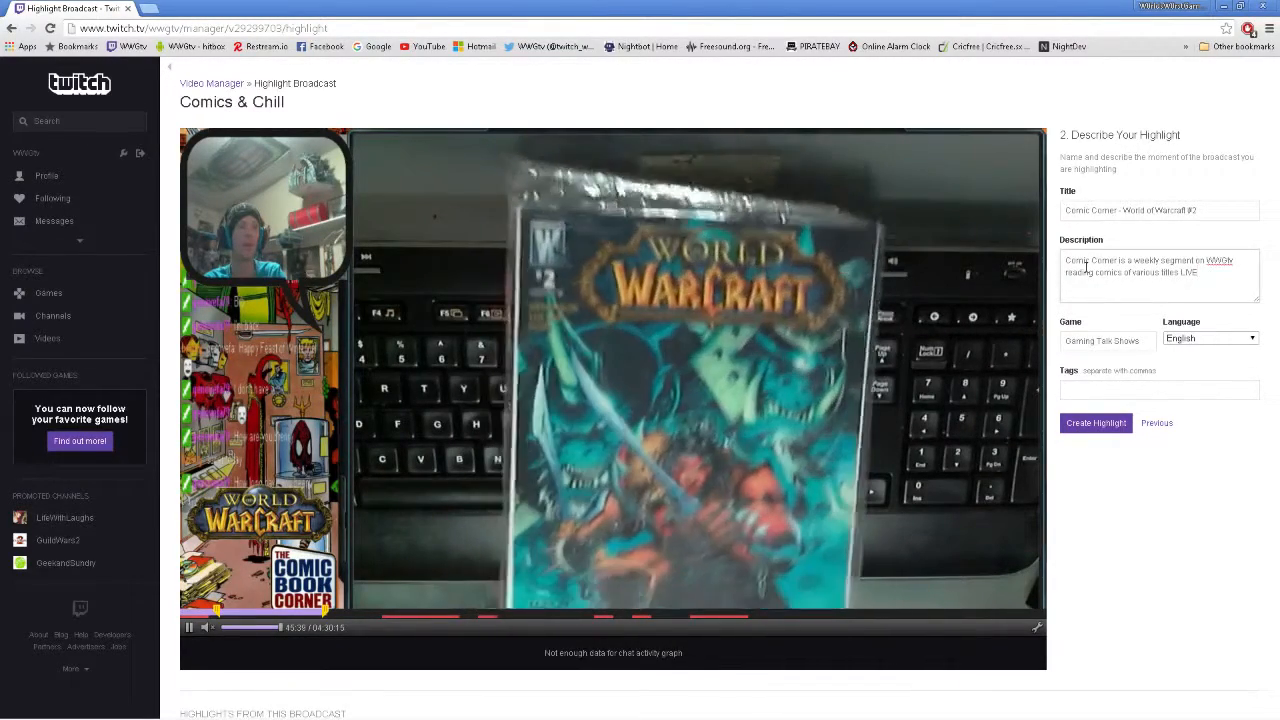
{"action": "type", "text": "!"}
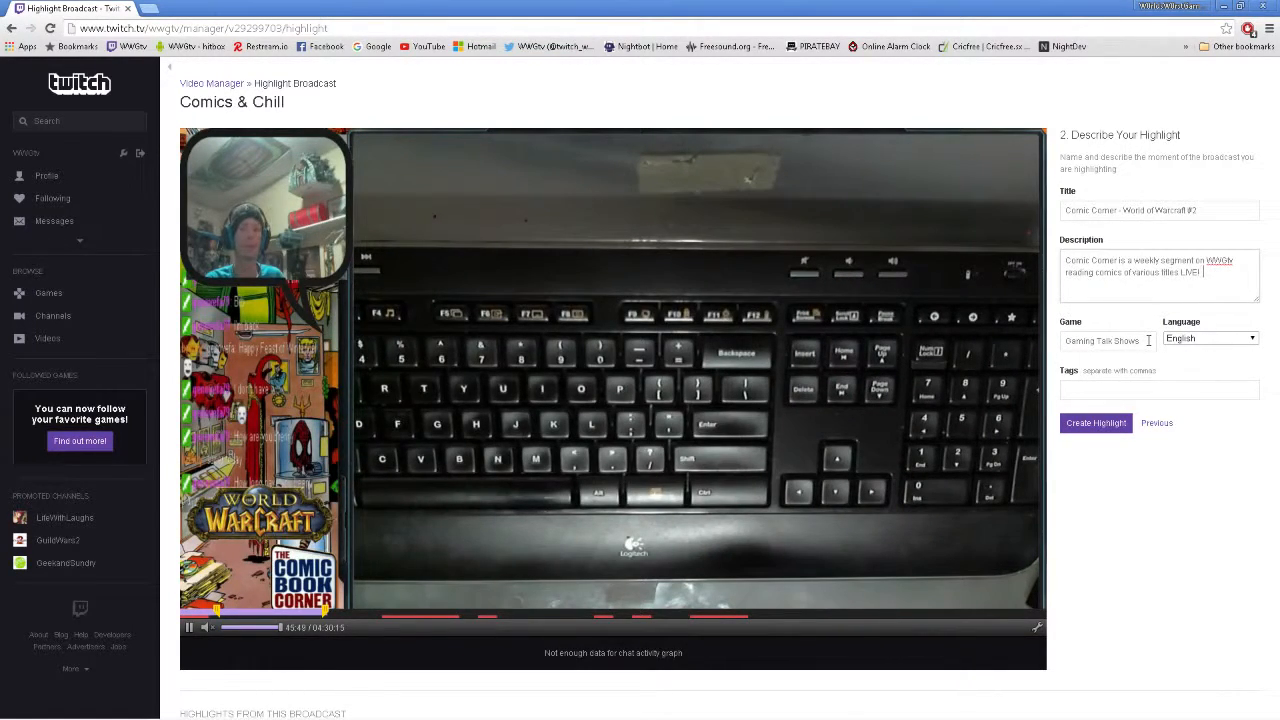
Switch the highlight's language to Arabic and return it to English
{"action": "left_click", "coordinate": [1148, 340]}
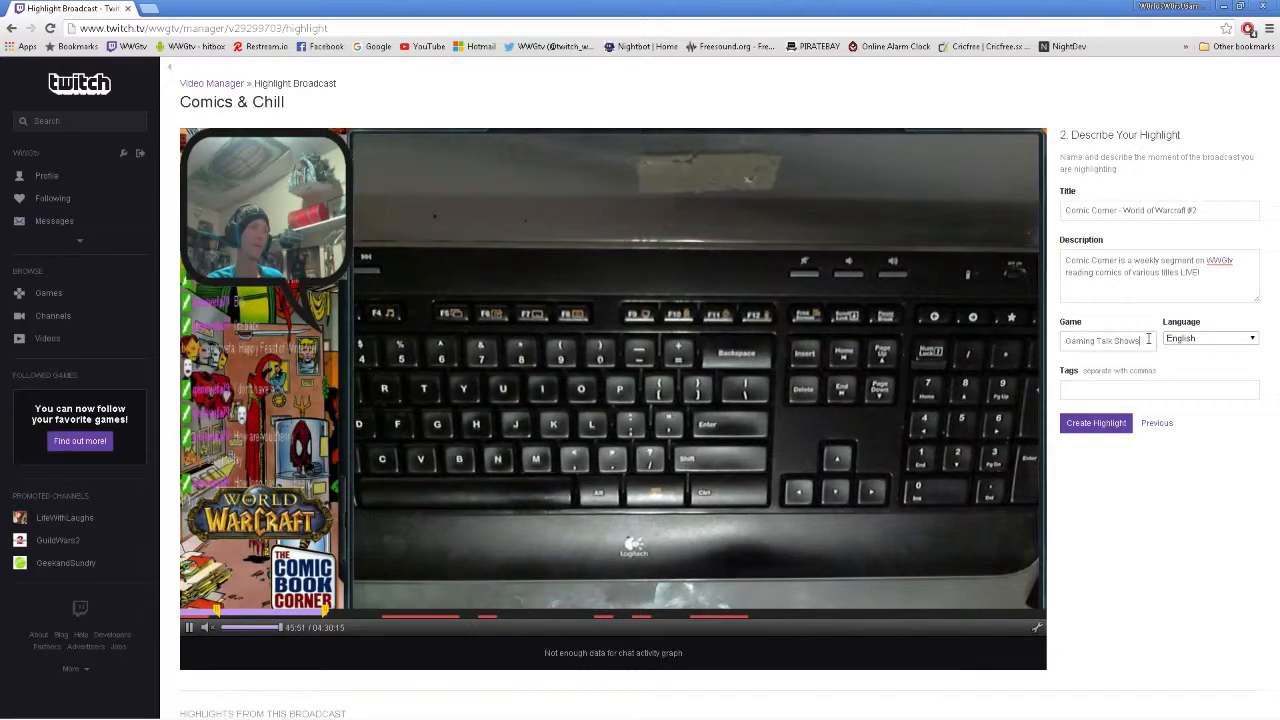
{"action": "left_click_drag", "start_coordinate": [1146, 340], "coordinate": [921, 341]}
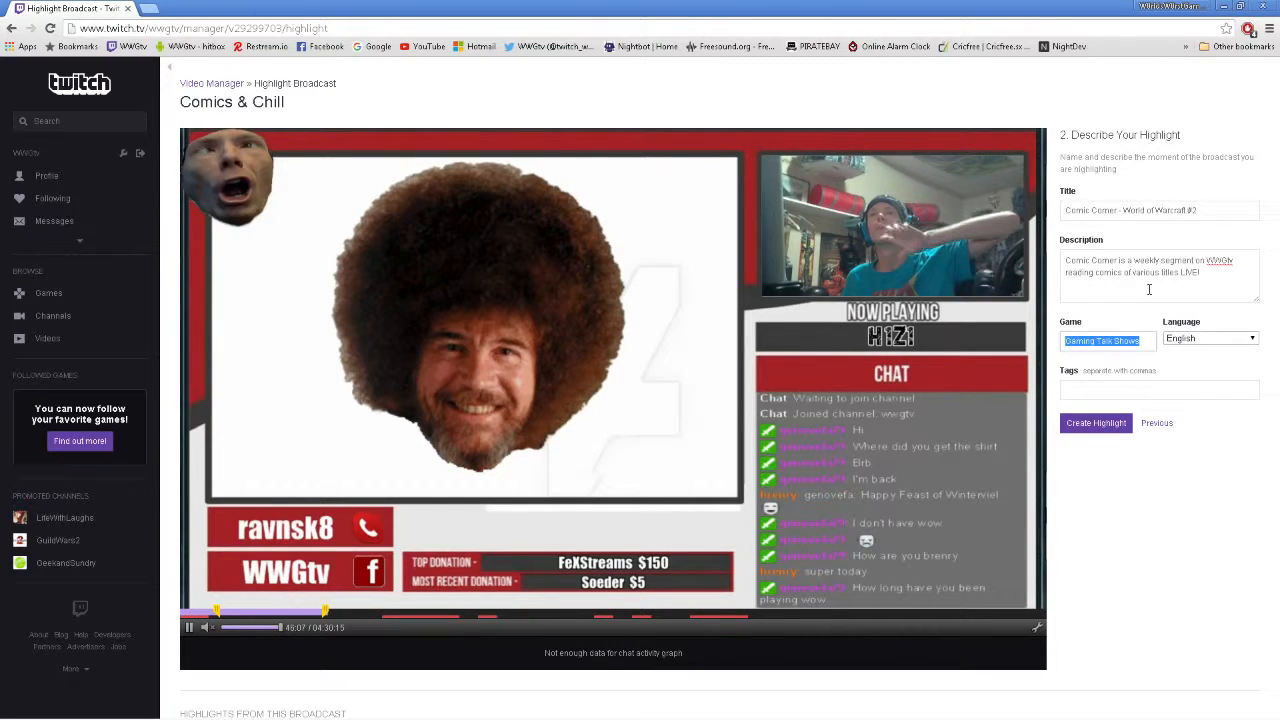
{"action": "left_click", "coordinate": [1219, 340]}
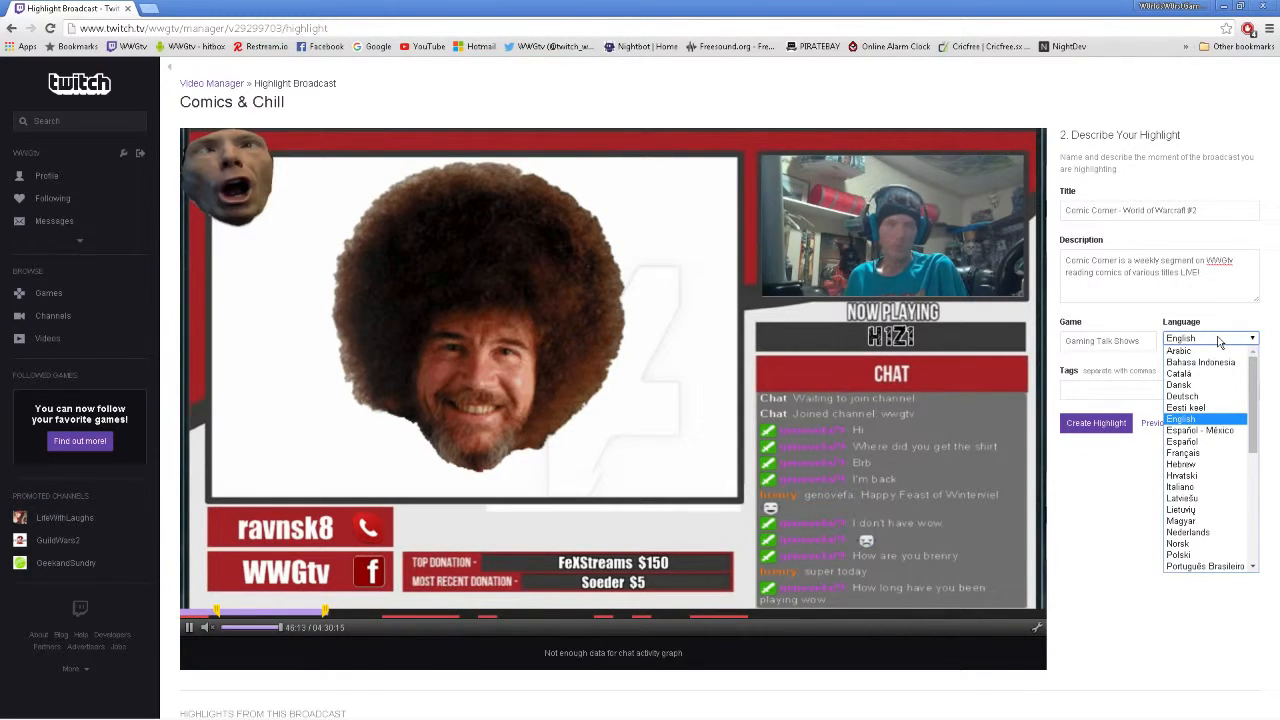
{"action": "left_click", "coordinate": [1206, 352]}
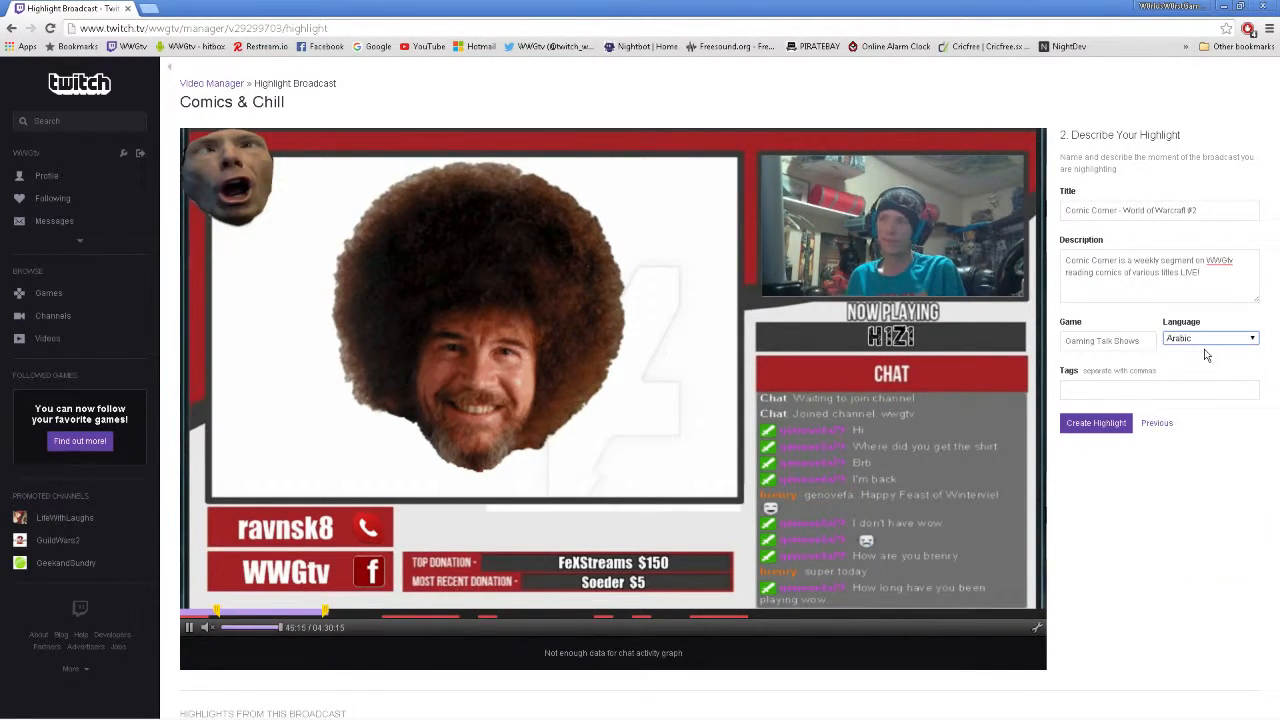
{"action": "left_click", "coordinate": [1209, 341]}
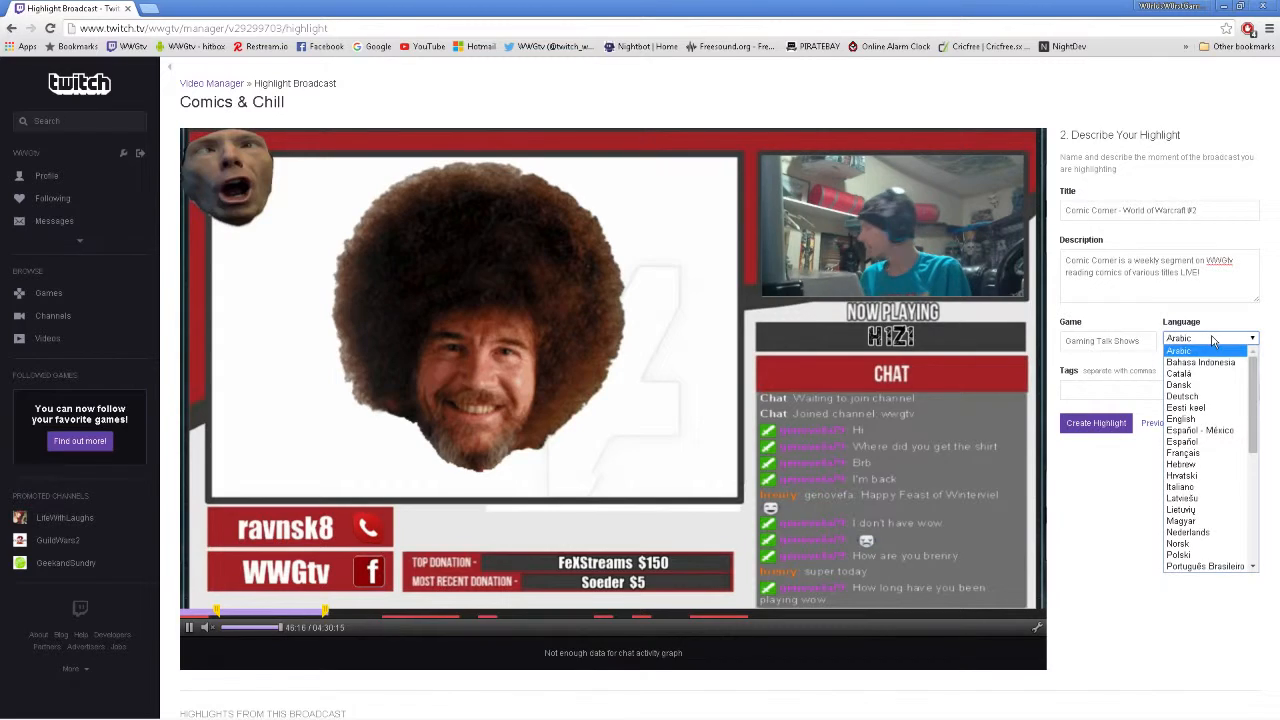
{"action": "left_click", "coordinate": [1201, 420]}
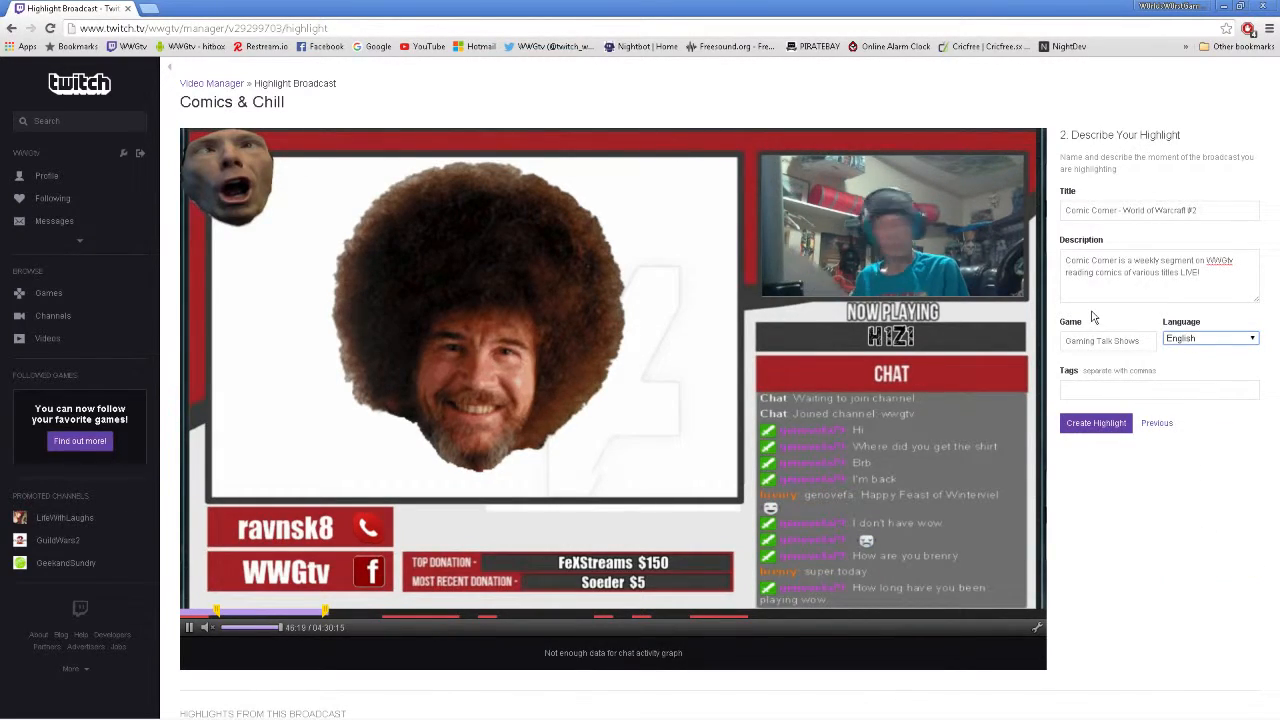
Create the highlight without tags and export it to YouTube as Public, without splitting it into 15-minute segments
{"action": "left_click", "coordinate": [1107, 381]}
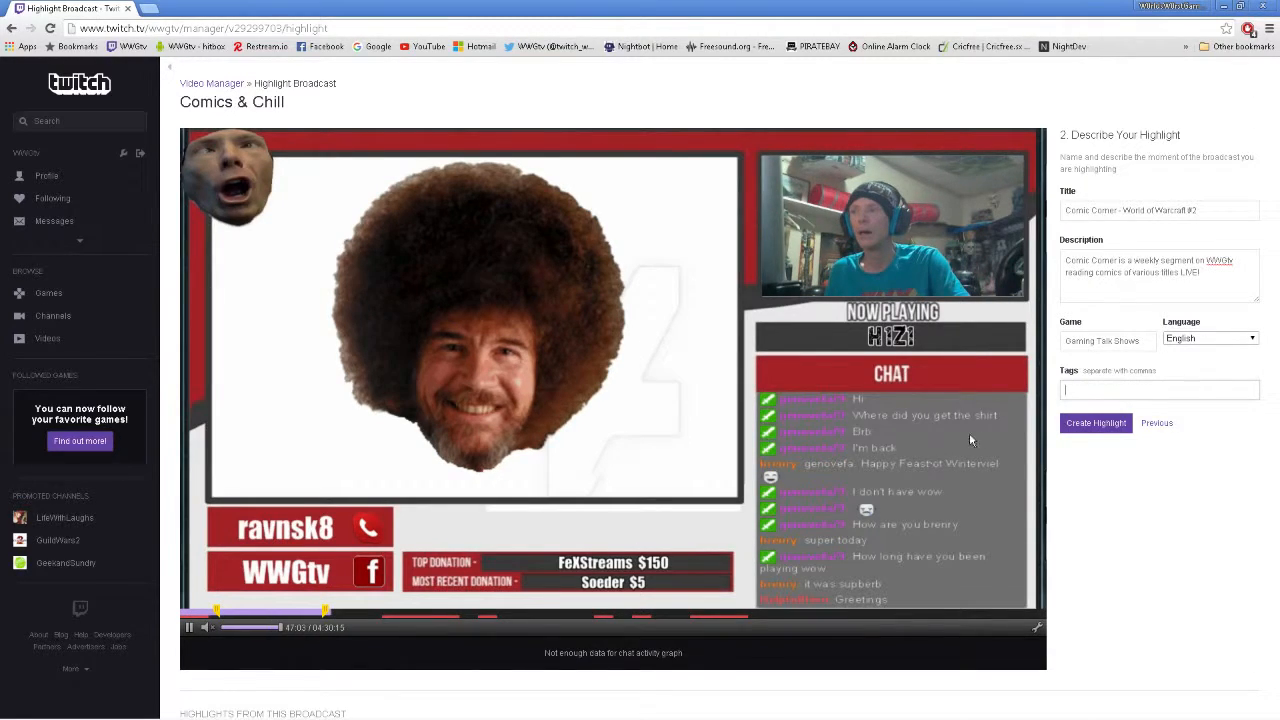
{"action": "left_click", "coordinate": [1116, 424]}
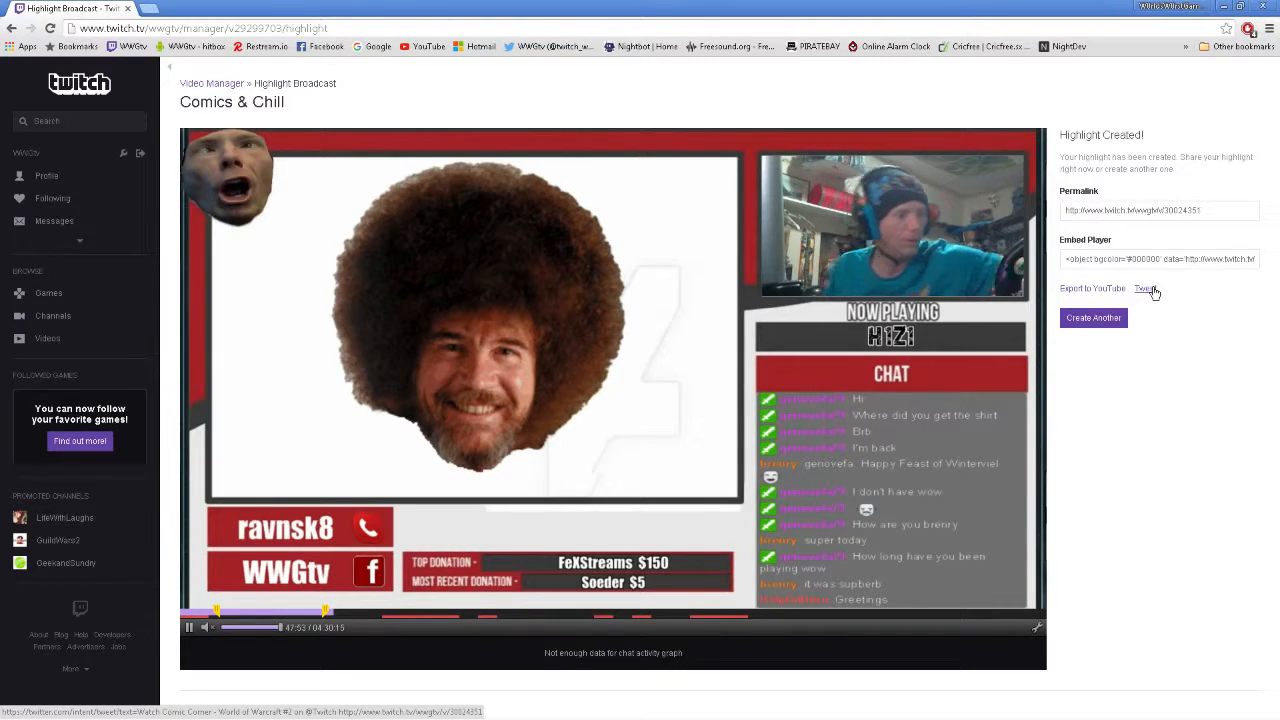
{"action": "left_click", "coordinate": [1084, 290]}
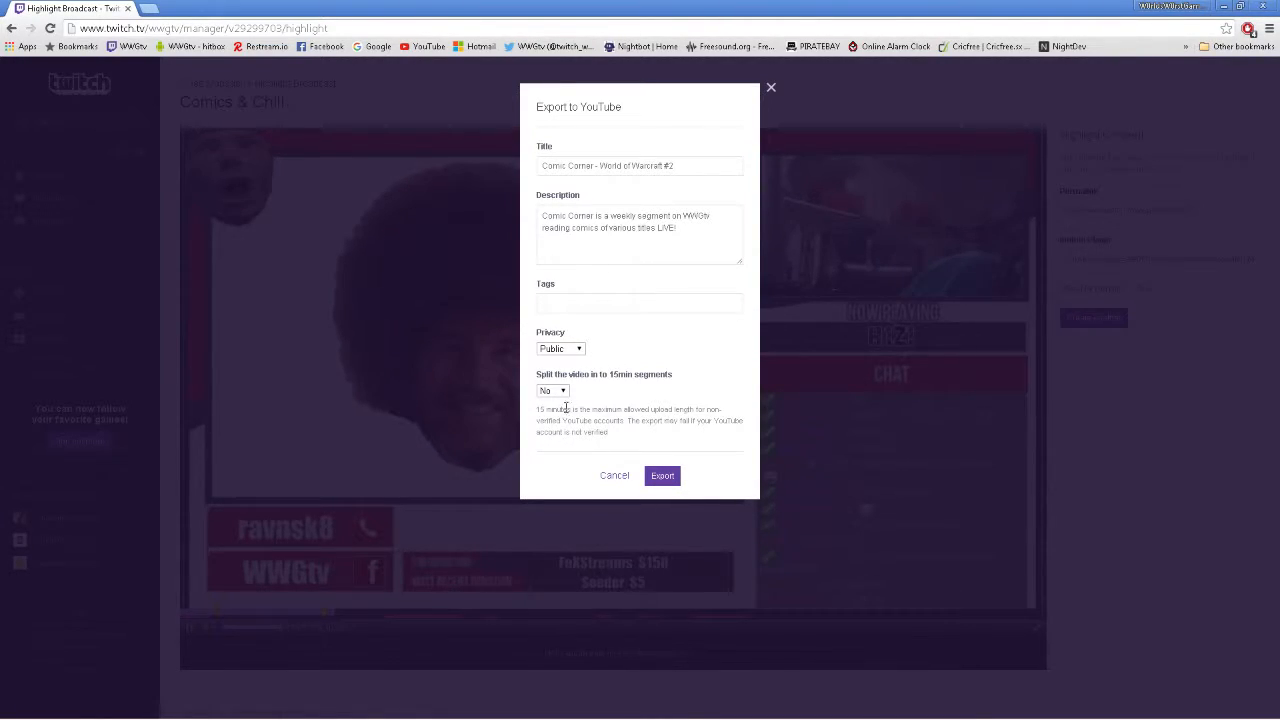
{"action": "left_click", "coordinate": [556, 350]}
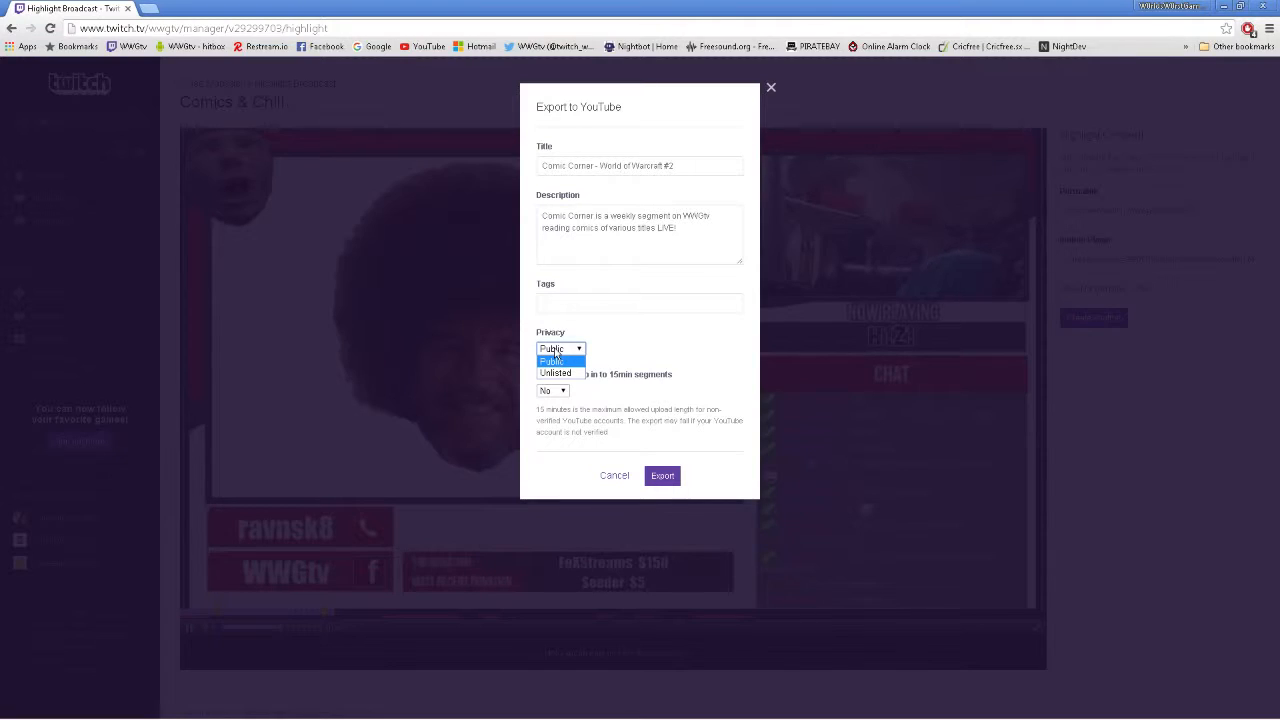
{"action": "left_click", "coordinate": [556, 354]}
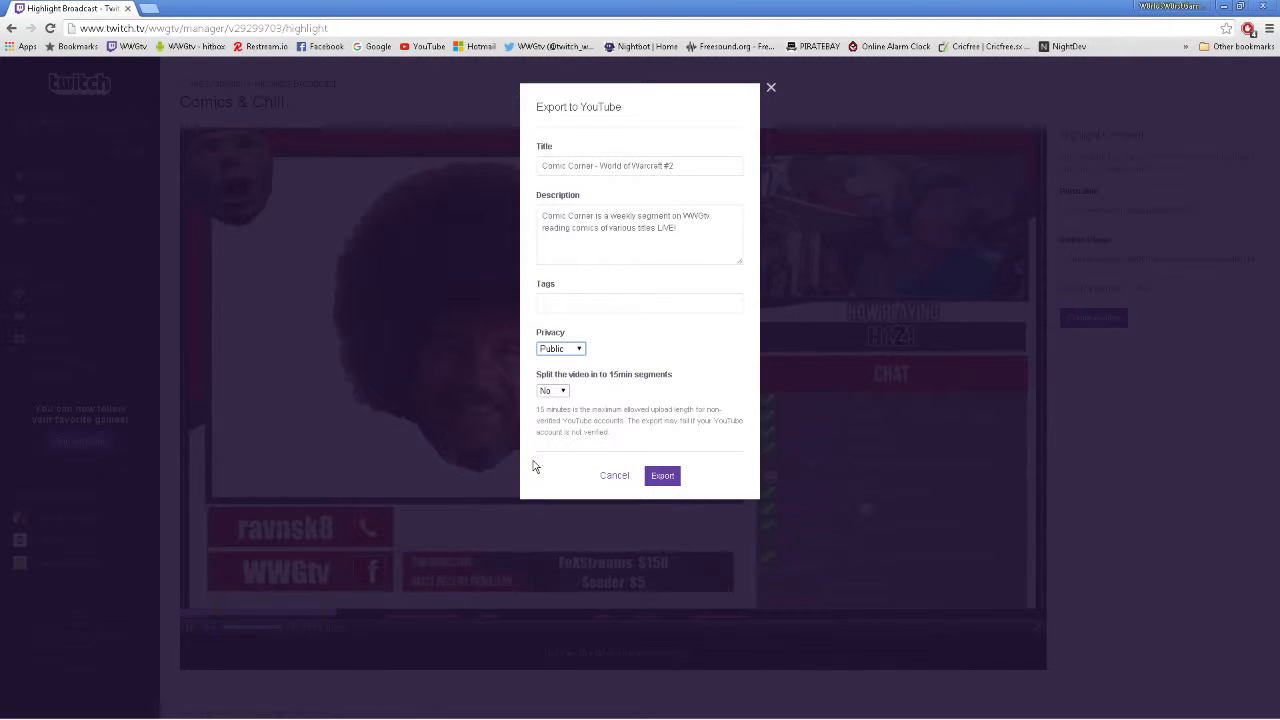
{"action": "left_click", "coordinate": [663, 476]}
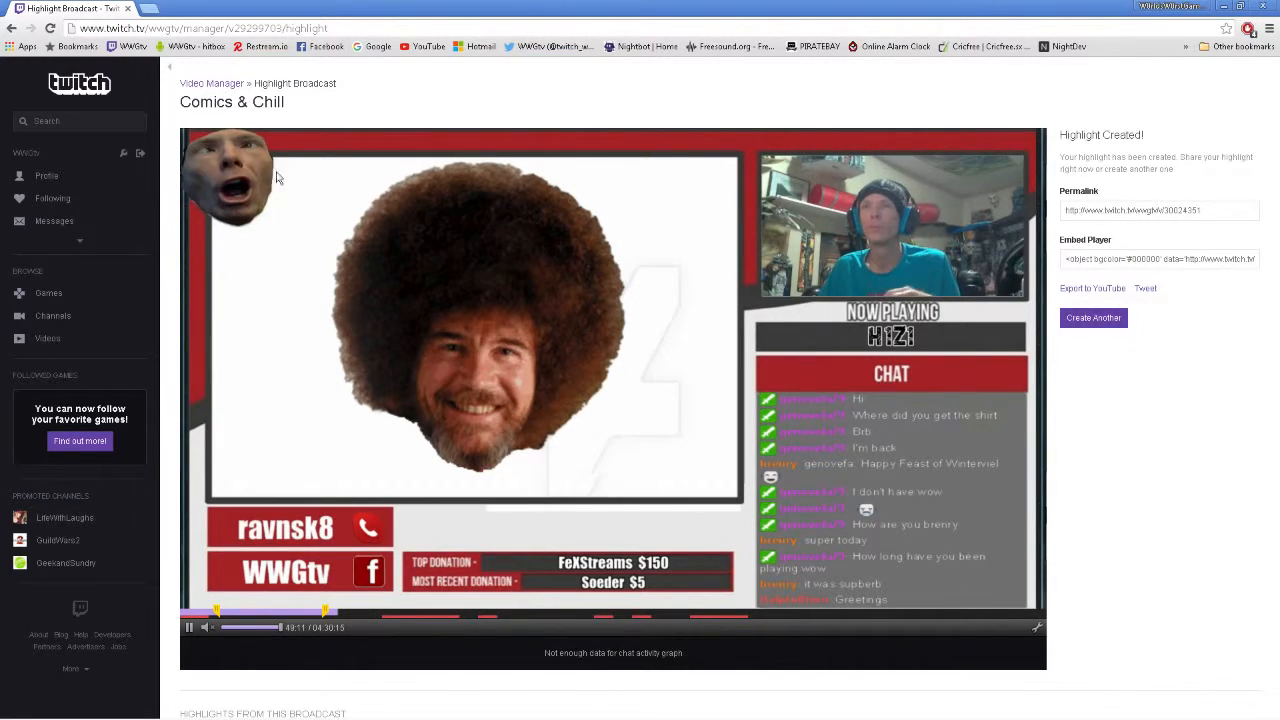
View the YouTube export form of "Comic Corner - World of Warcraft #2" from the Video Manager's highlights list, and close it without exporting
{"action": "left_click", "coordinate": [213, 86]}
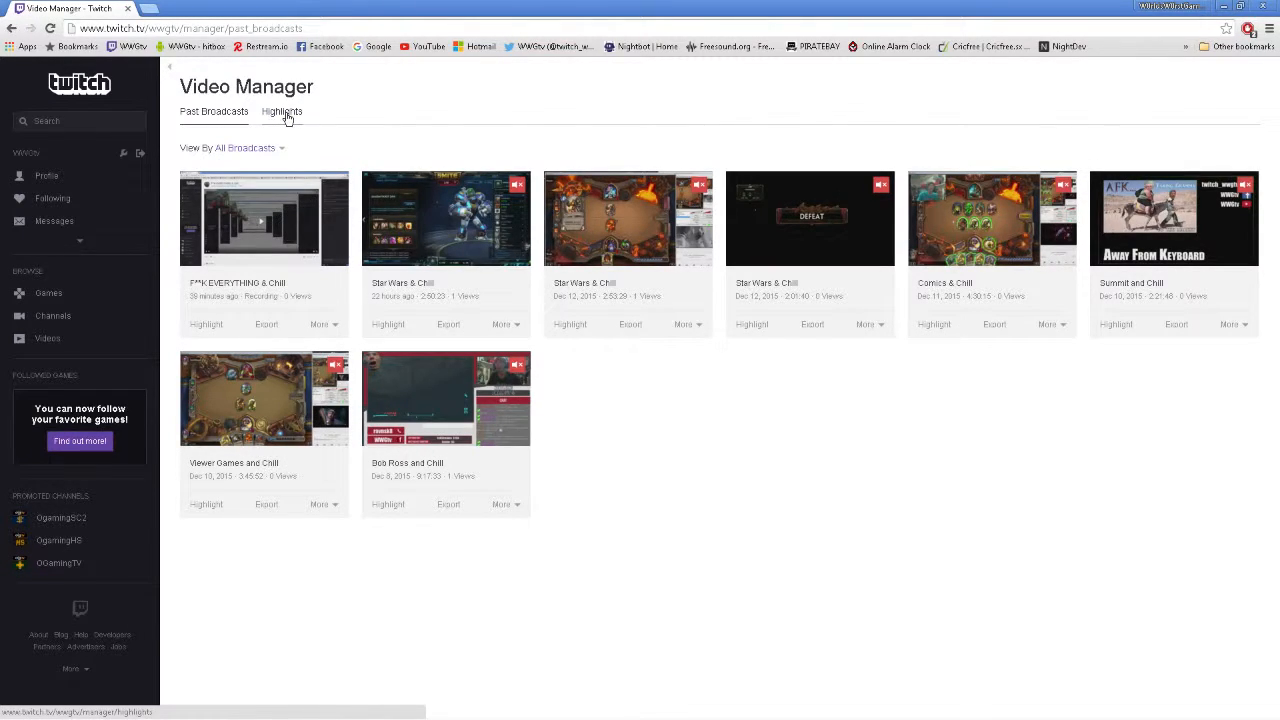
{"action": "left_click", "coordinate": [283, 112]}
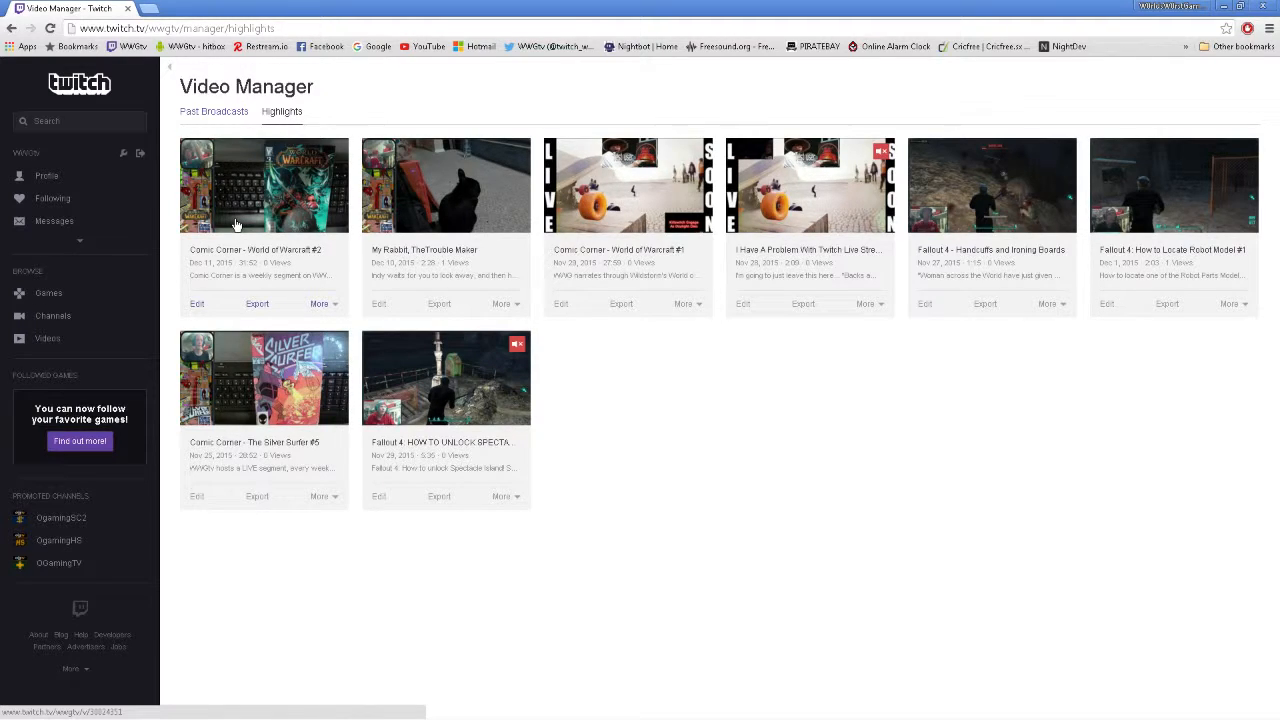
{"action": "left_click", "coordinate": [255, 304]}
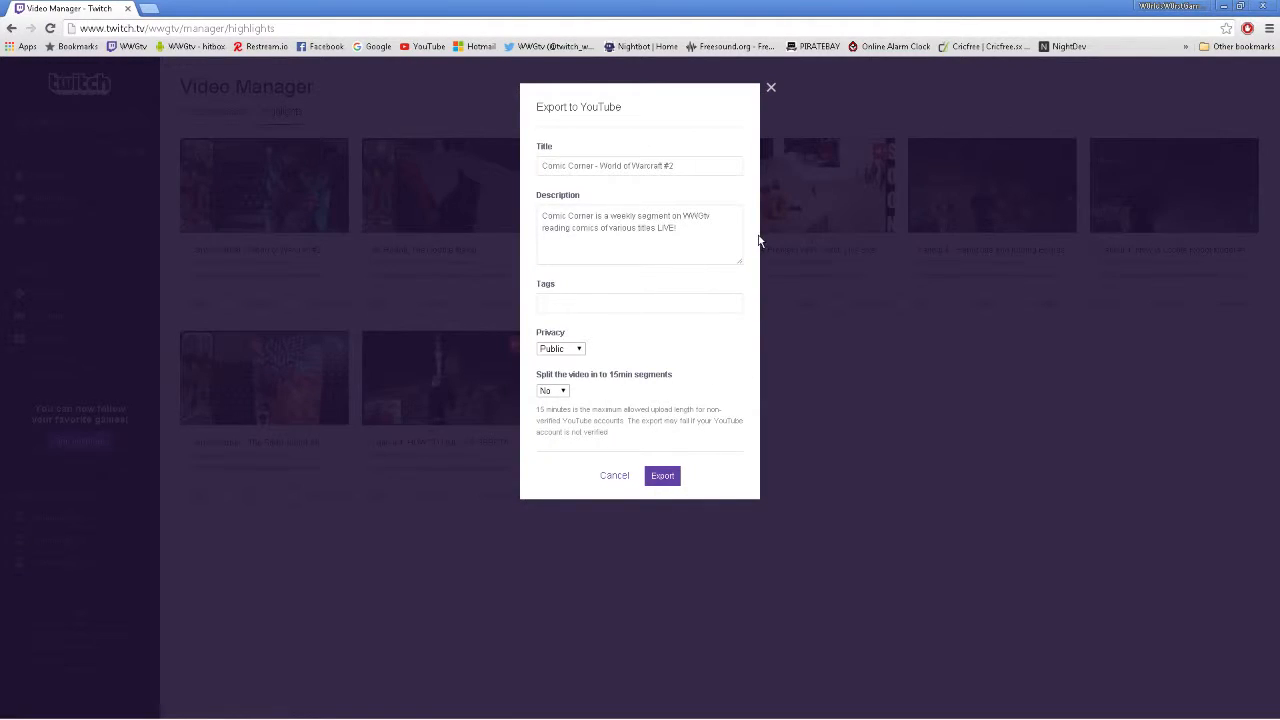
{"action": "left_click", "coordinate": [771, 90]}
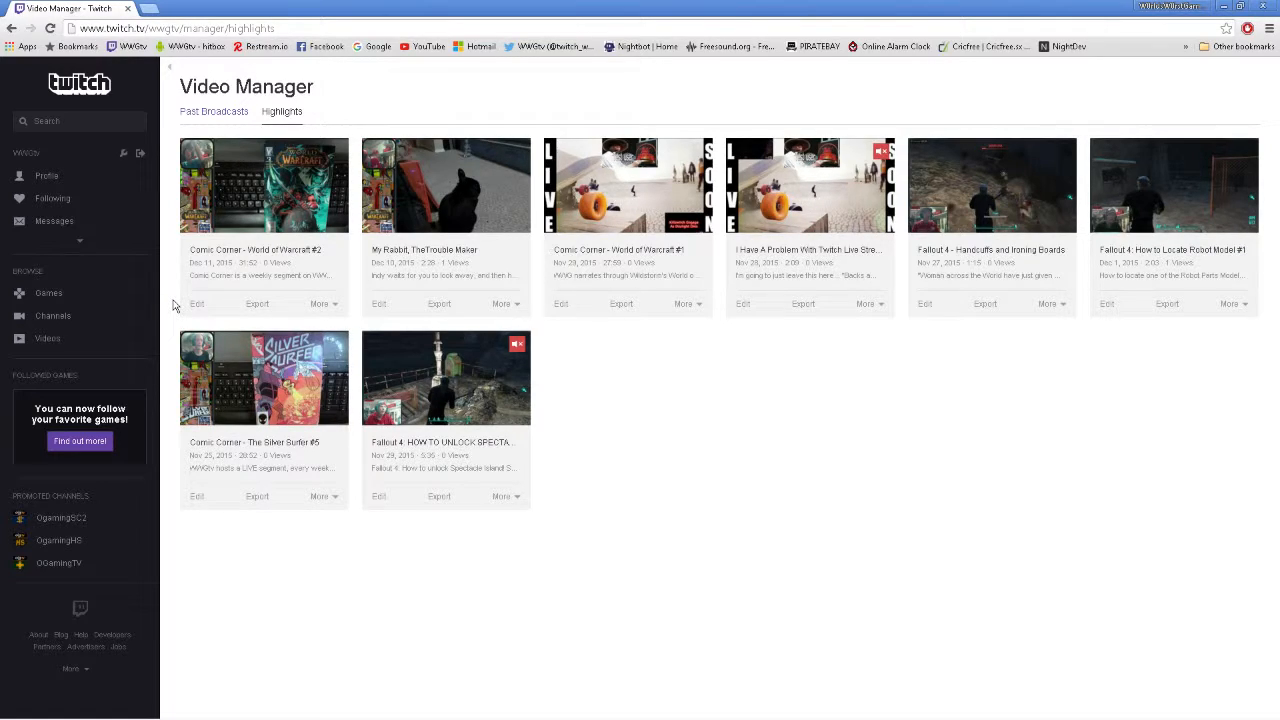
Switch to YouTube in a new browser tab and open the Video Manager of the WWGtv channel
{"action": "left_click", "coordinate": [149, 8]}
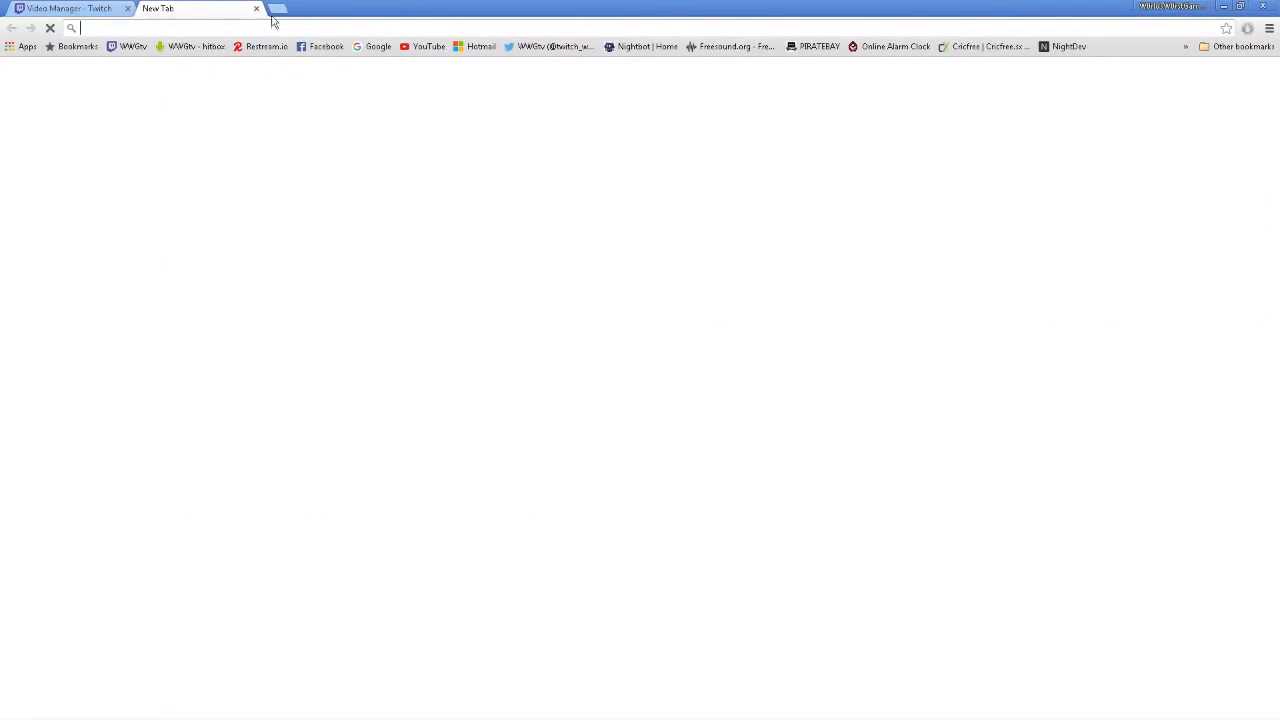
{"action": "left_click", "coordinate": [429, 48]}
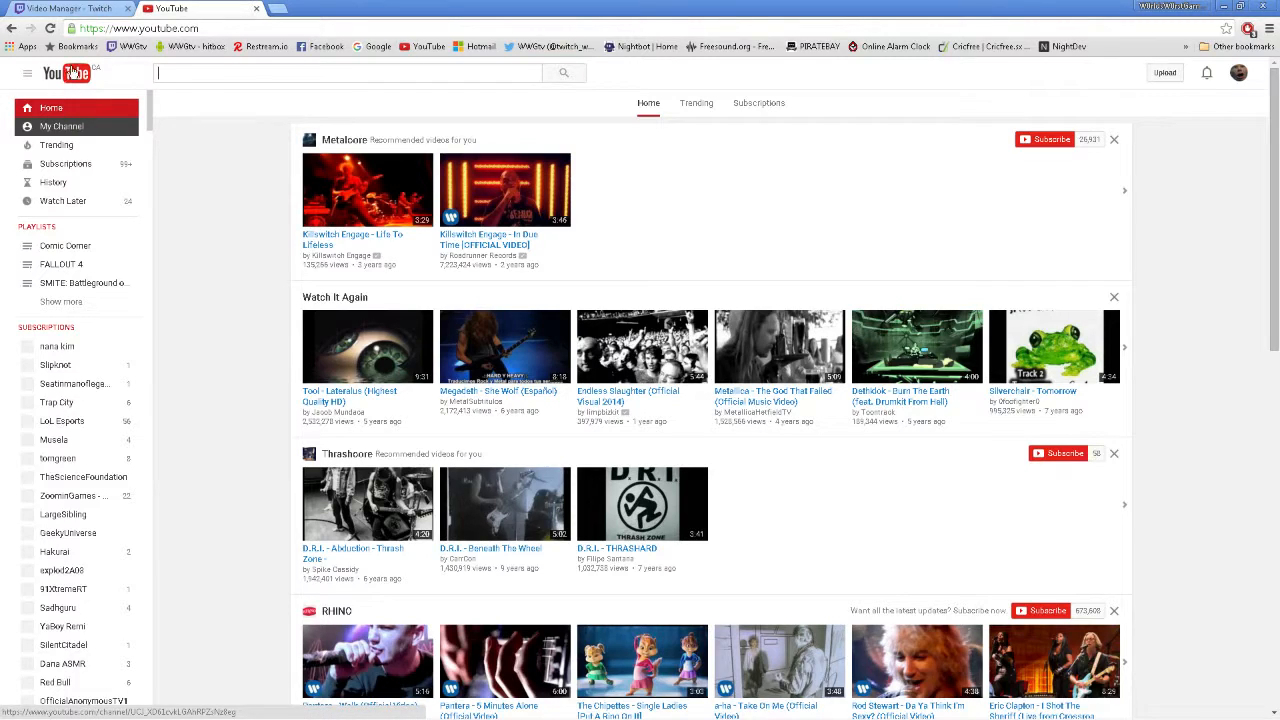
{"action": "left_click", "coordinate": [56, 130]}
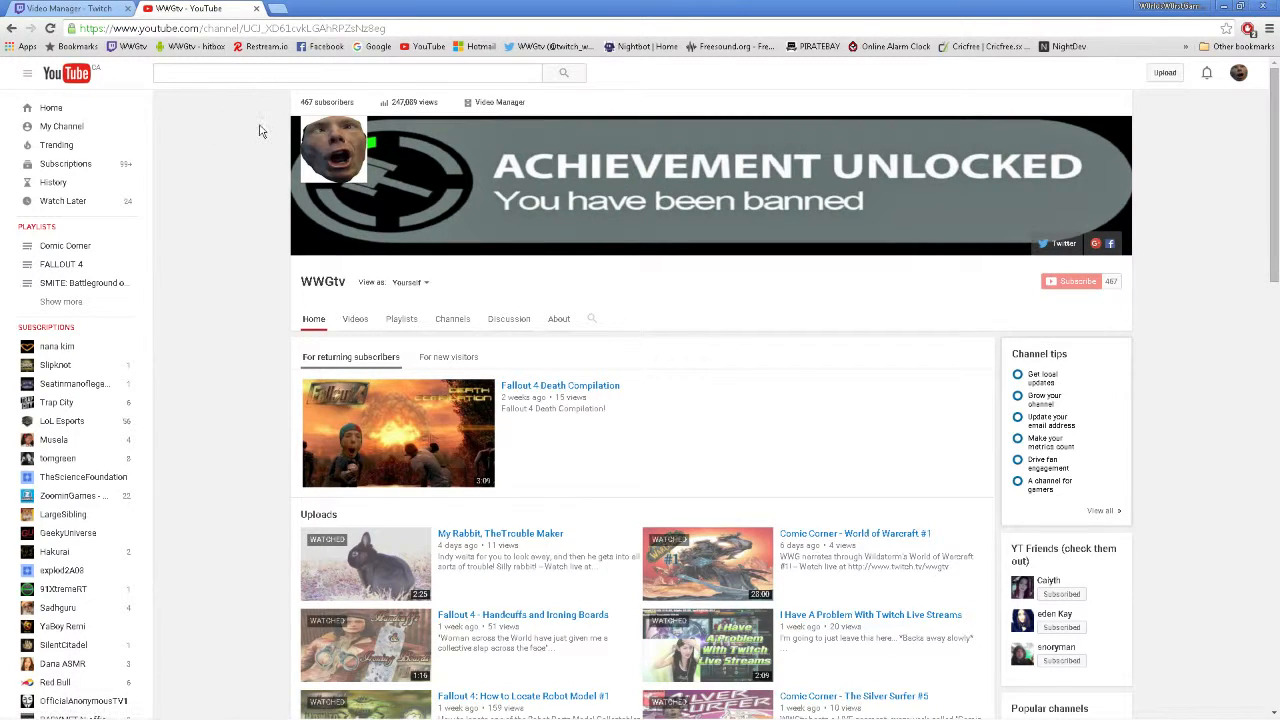
{"action": "left_click", "coordinate": [497, 106]}
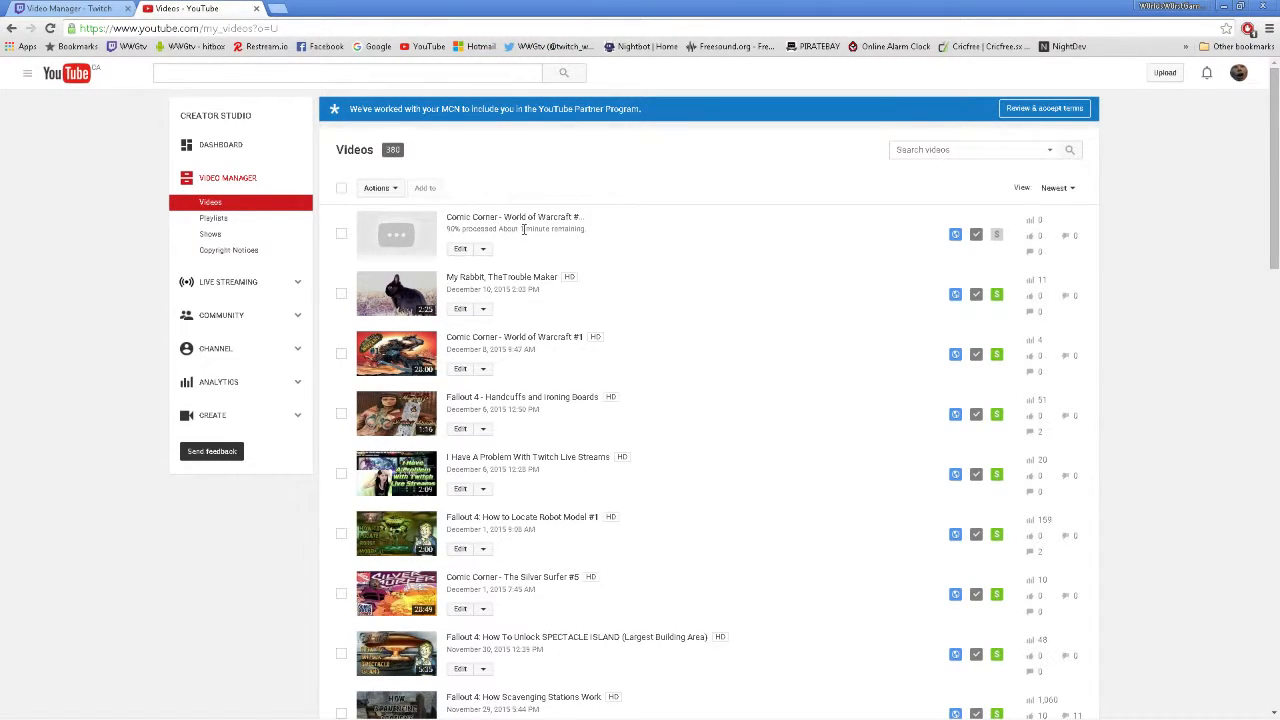
Check the processing status of the uploaded "Comic Corner - World of Warcraft #2" video and open it for editing
{"action": "left_click_drag", "start_coordinate": [520, 229], "coordinate": [587, 228]}
{"action": "left_click", "coordinate": [587, 228]}
{"action": "left_click", "coordinate": [459, 250]}
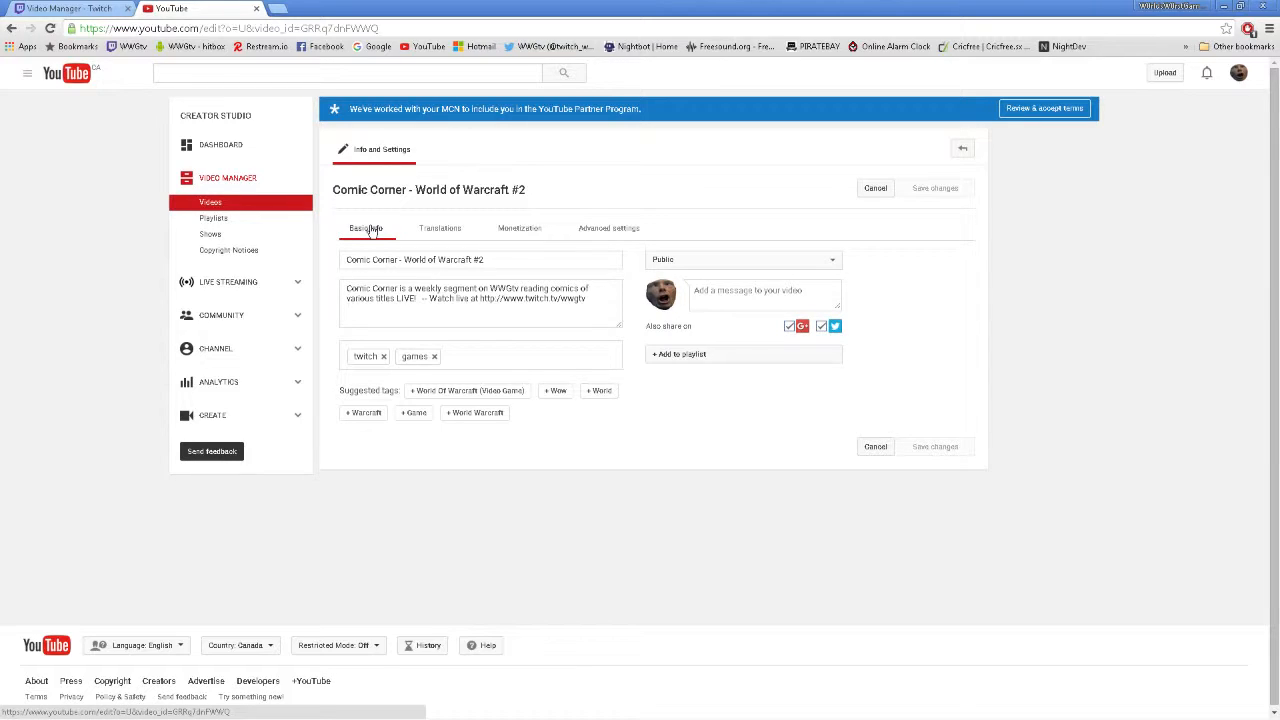
Review the video's translation, monetization and advanced settings, and return to its basic info
{"action": "left_click", "coordinate": [427, 232]}
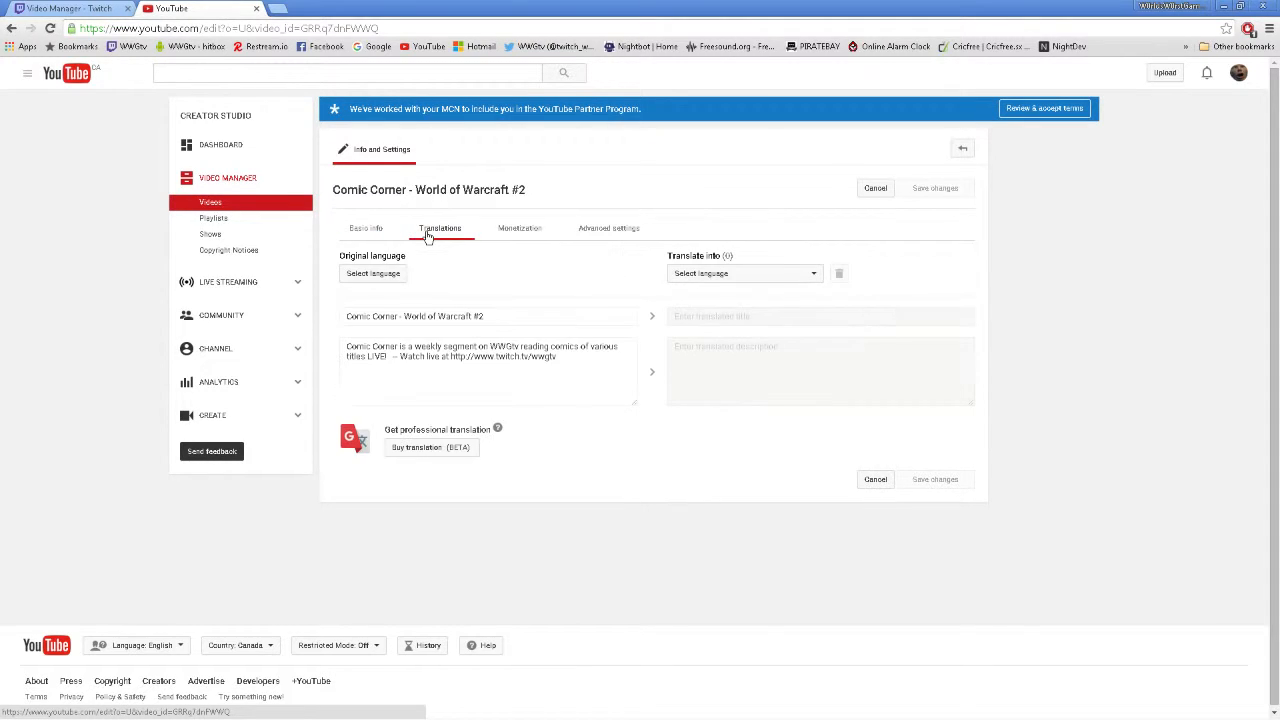
{"action": "left_click", "coordinate": [530, 230]}
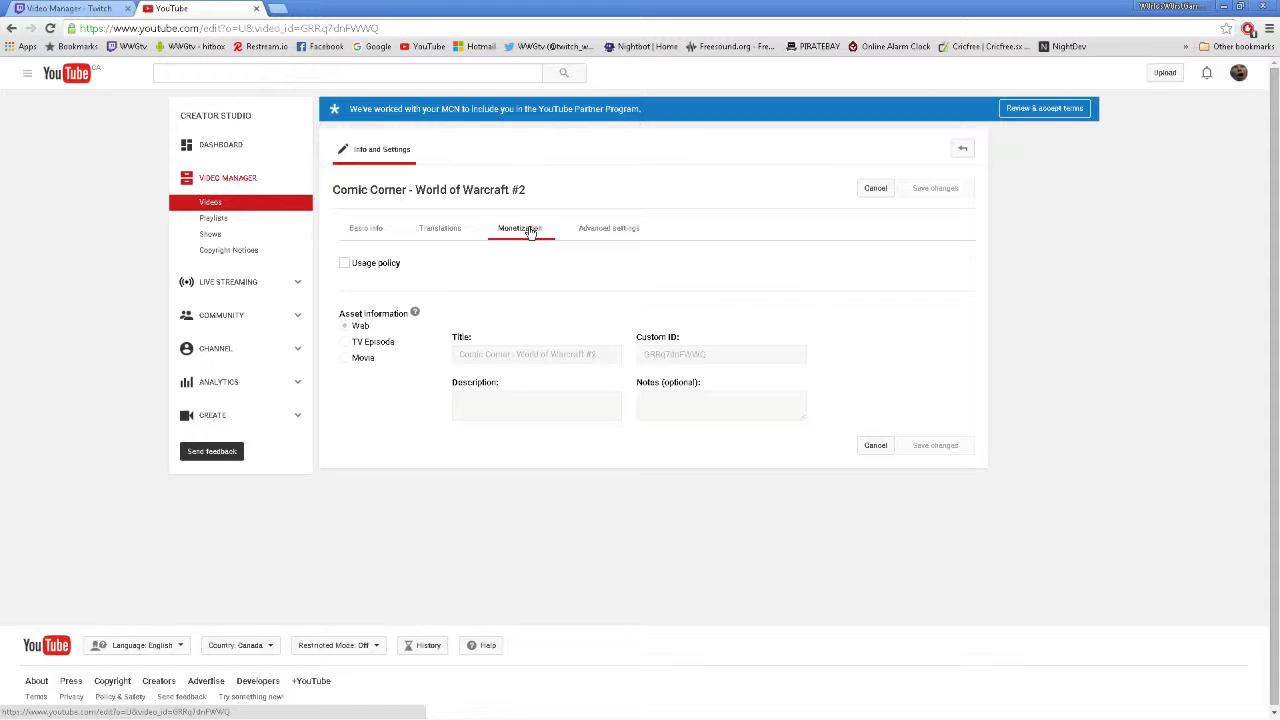
{"action": "left_click", "coordinate": [592, 233]}
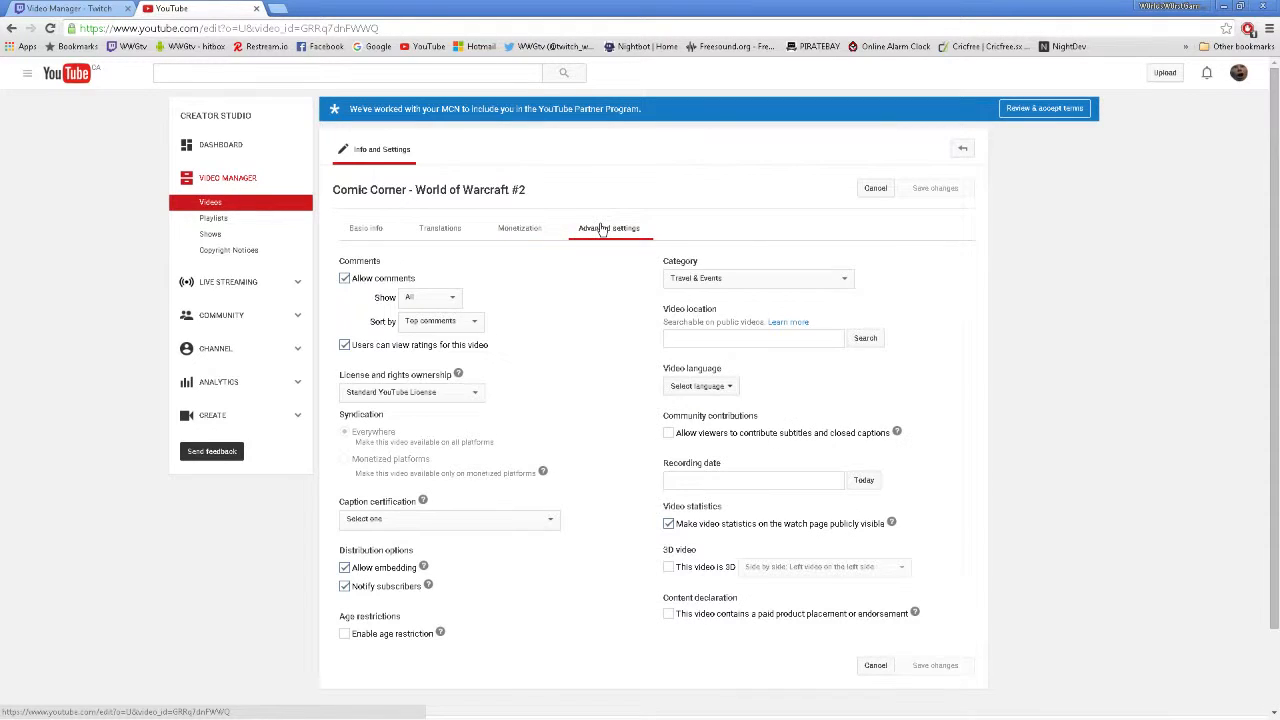
{"action": "left_click", "coordinate": [376, 234]}
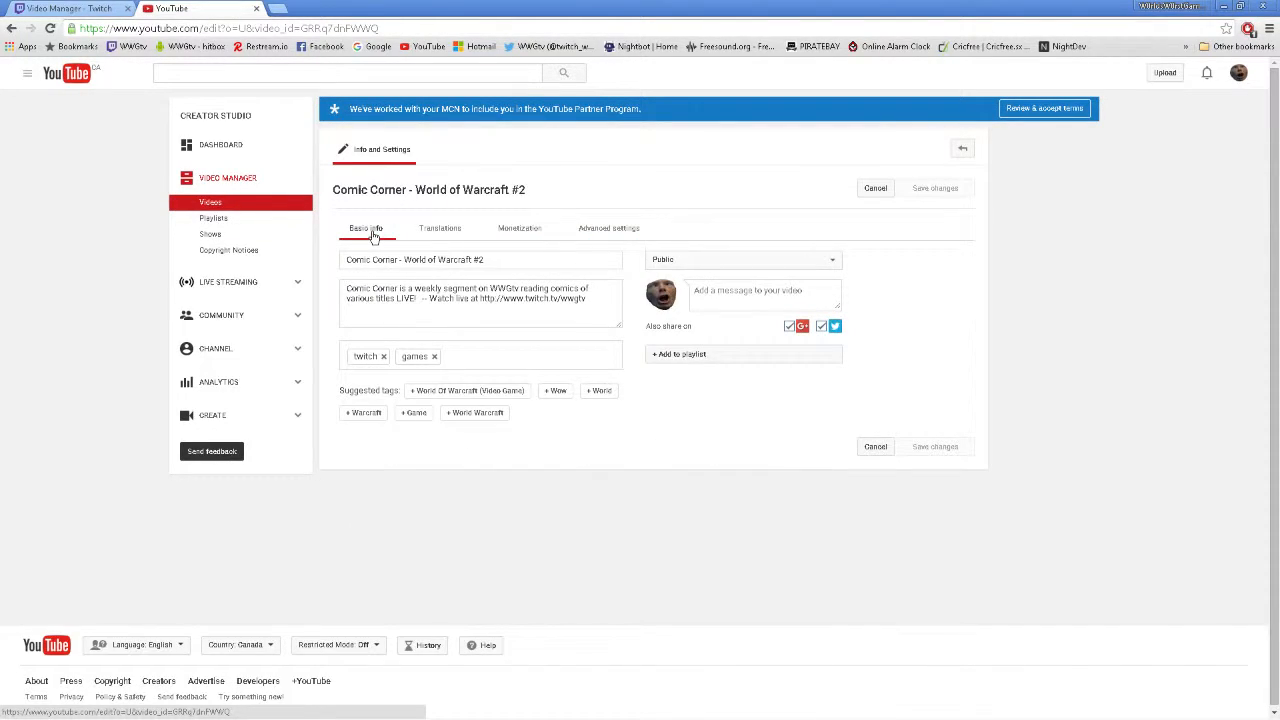
Add the suggested tags World Warcraft, Wow, Pvp, World Of Warcraft (Video Game) and Video Game (Industry) to the video
{"action": "left_click", "coordinate": [606, 229]}
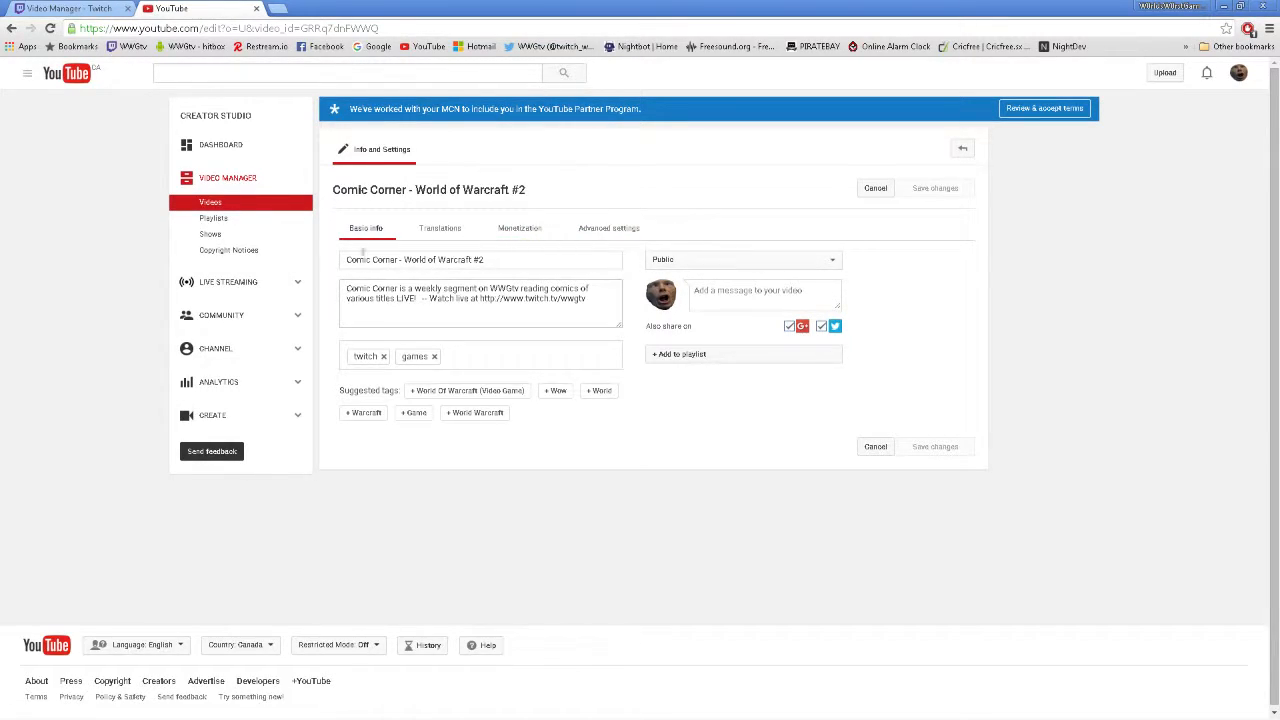
{"action": "left_click", "coordinate": [478, 358]}
{"action": "left_click", "coordinate": [480, 413]}
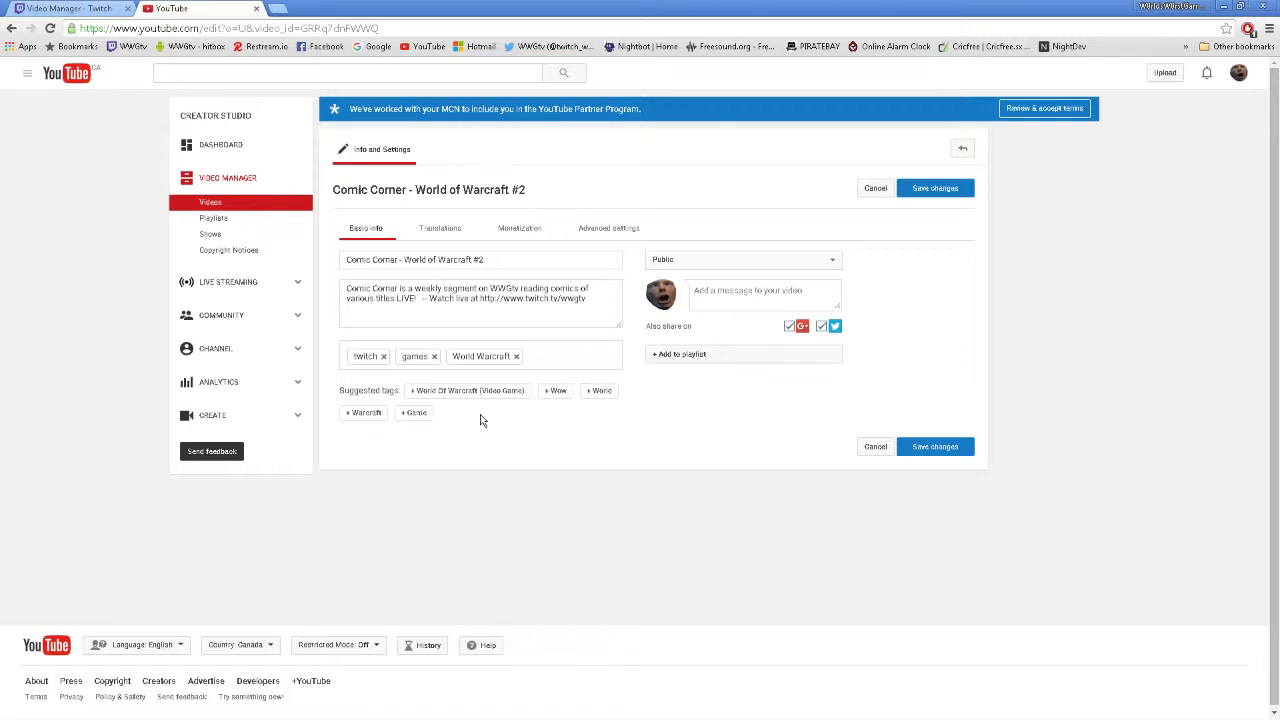
{"action": "left_click", "coordinate": [558, 394]}
{"action": "left_click", "coordinate": [557, 392]}
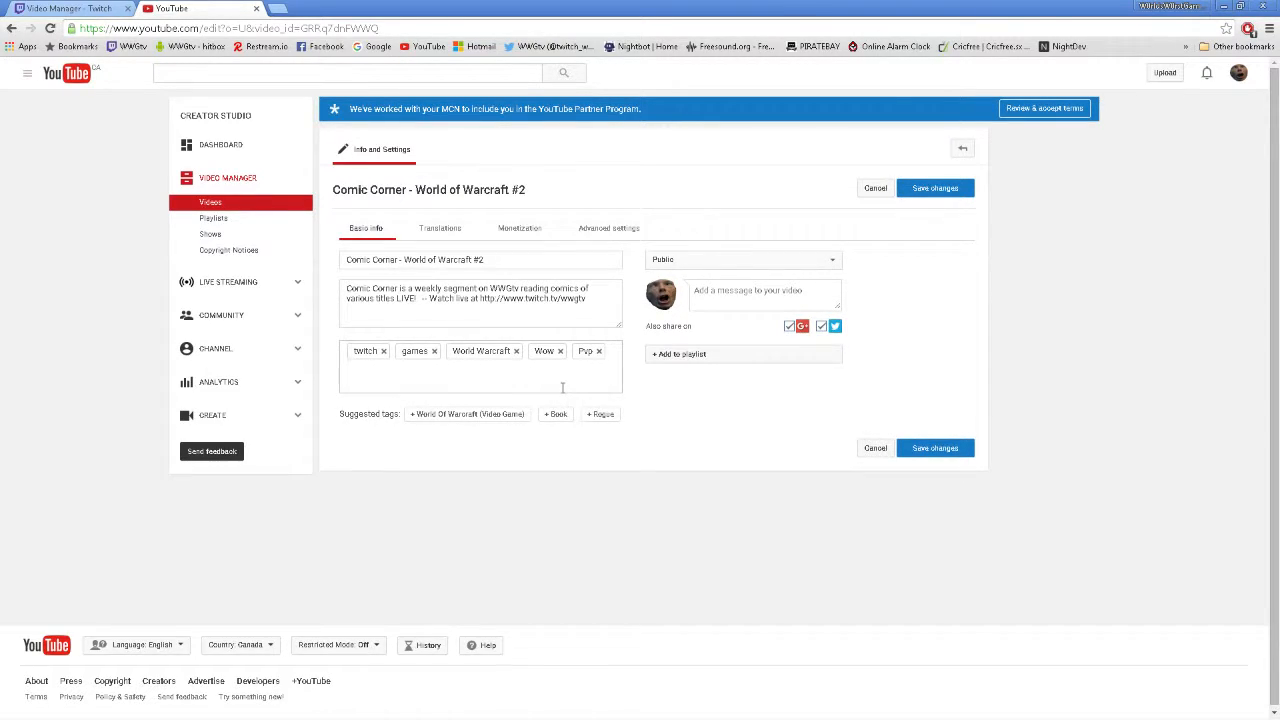
{"action": "left_click", "coordinate": [470, 415]}
{"action": "left_click", "coordinate": [470, 416]}
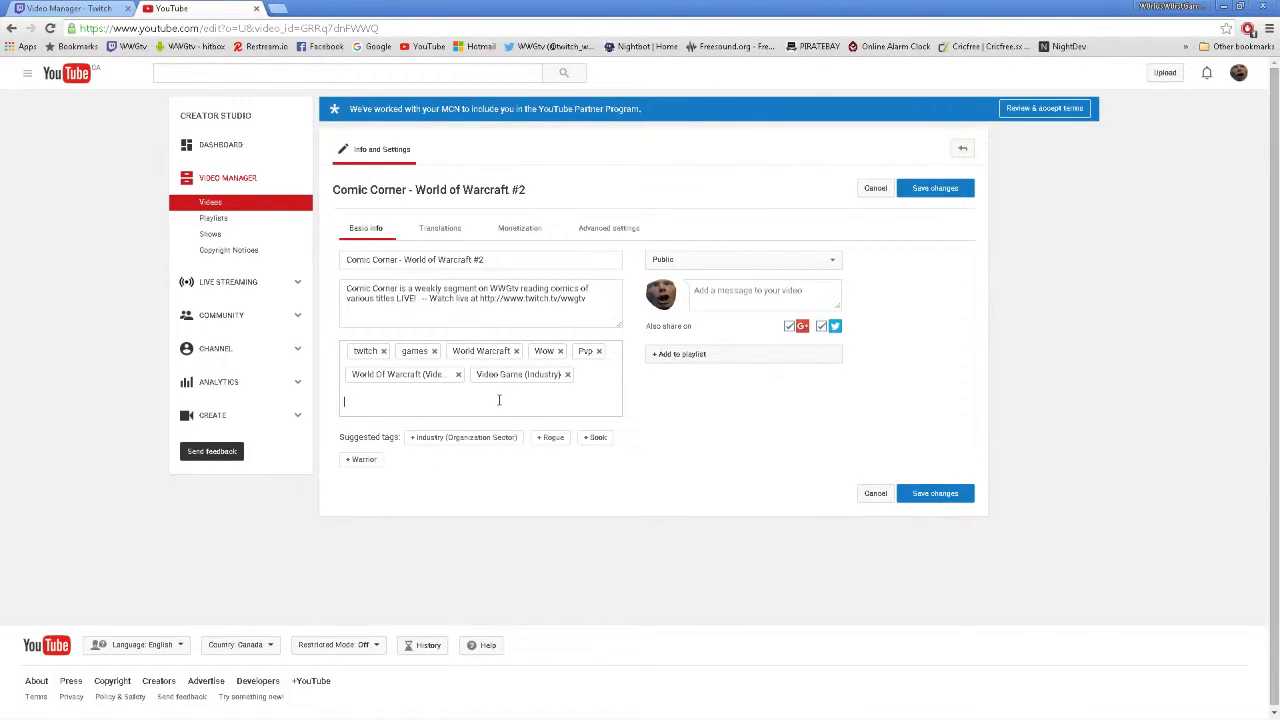
Add the Comic Book (Comic Book Genre) and Comics (Comic Book Genre) tags to the video
{"action": "type", "text": "Comic"}
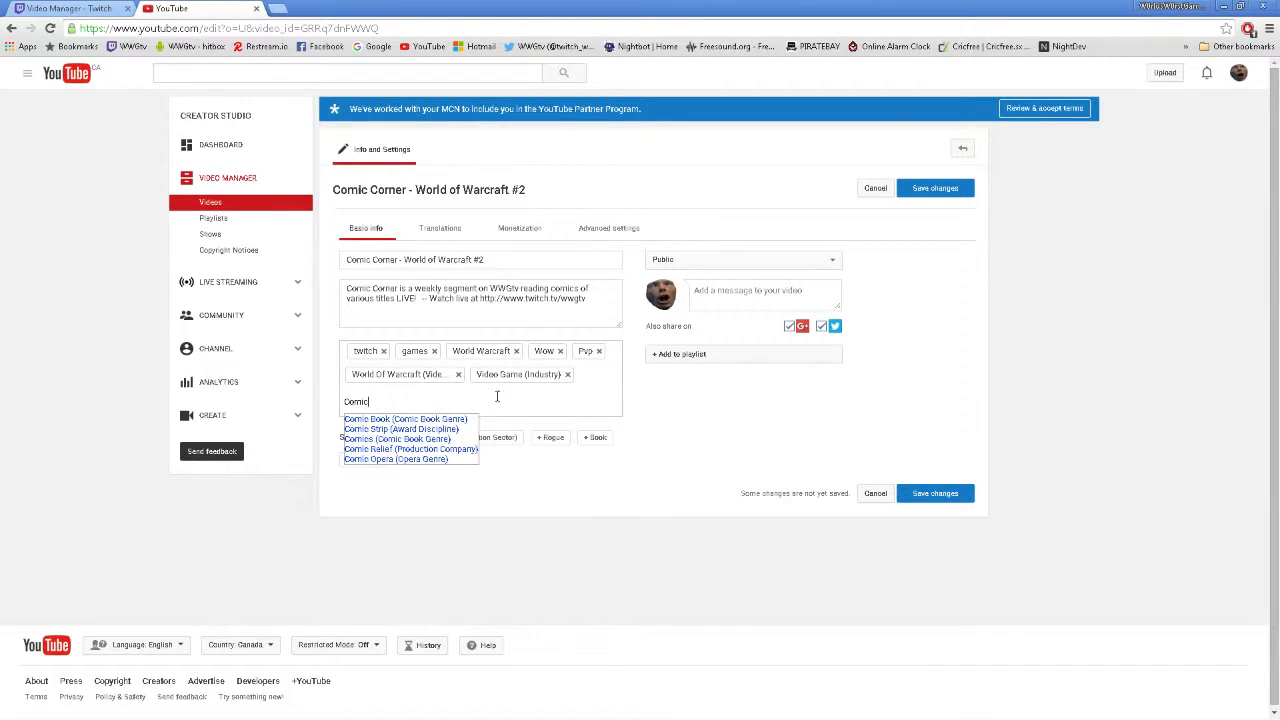
{"action": "left_click", "coordinate": [370, 419]}
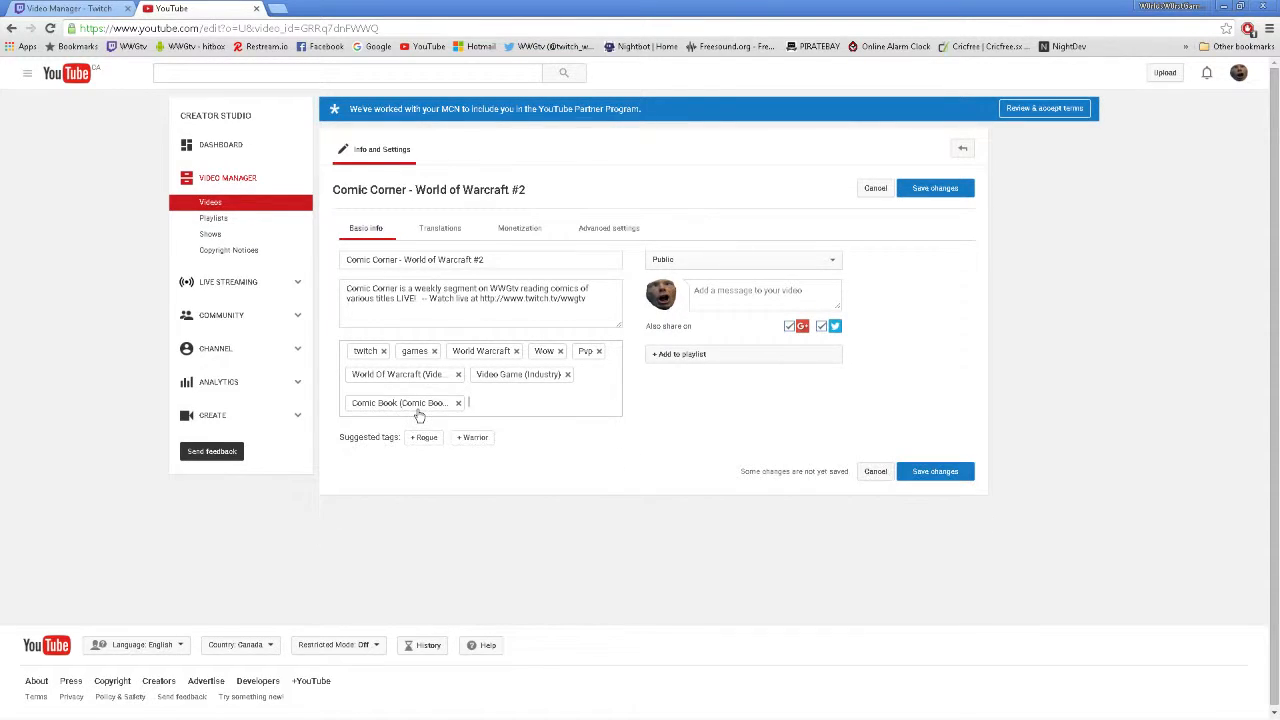
{"action": "type", "text": "Co"}
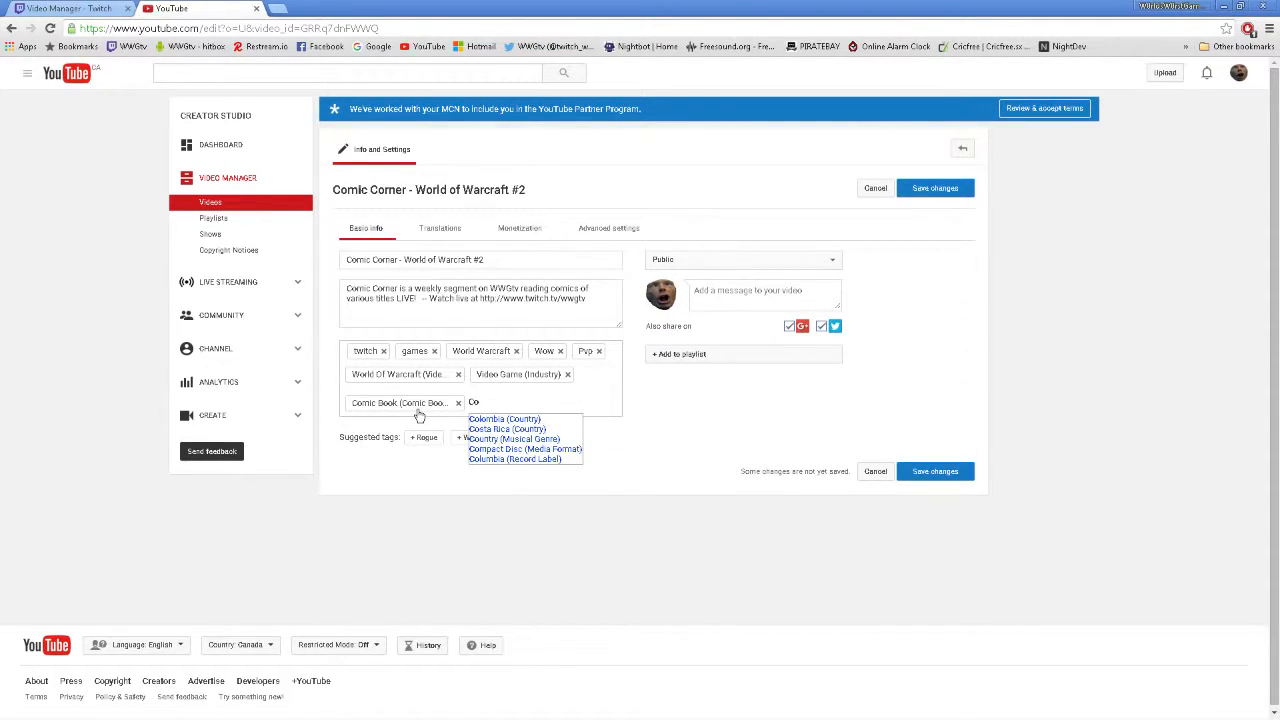
{"action": "type", "text": "mic"}
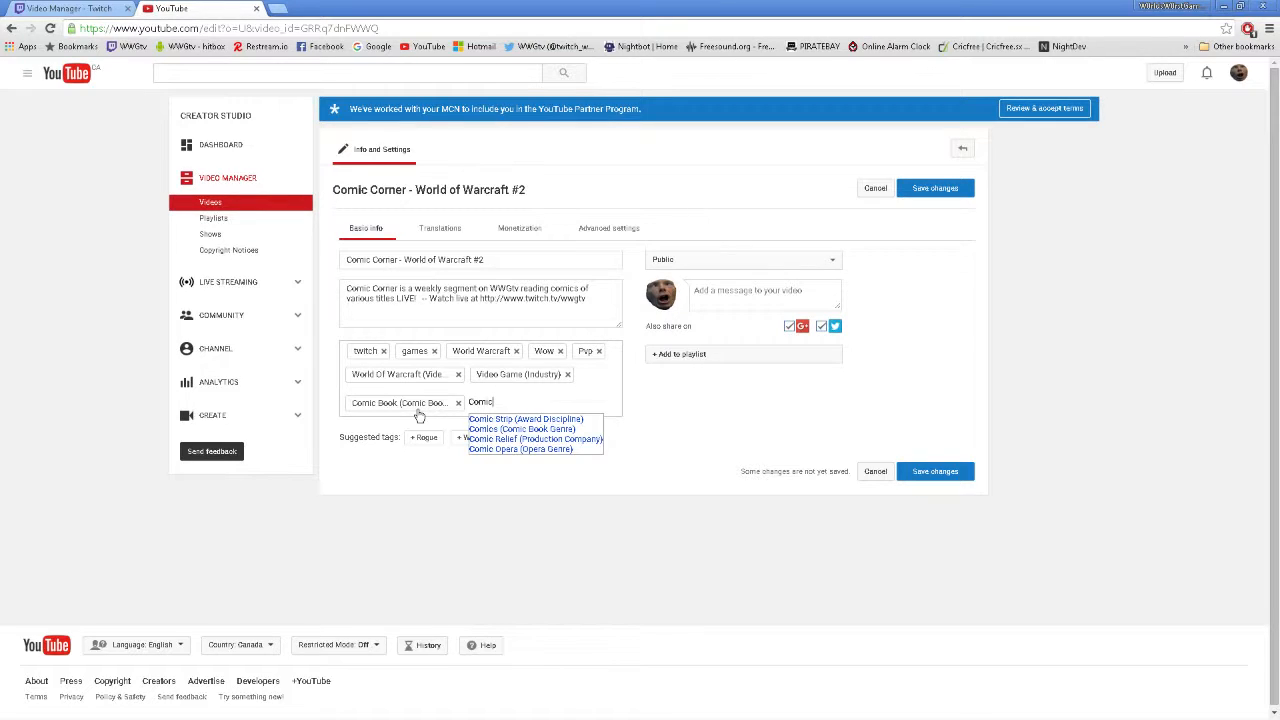
{"action": "left_click", "coordinate": [500, 428]}
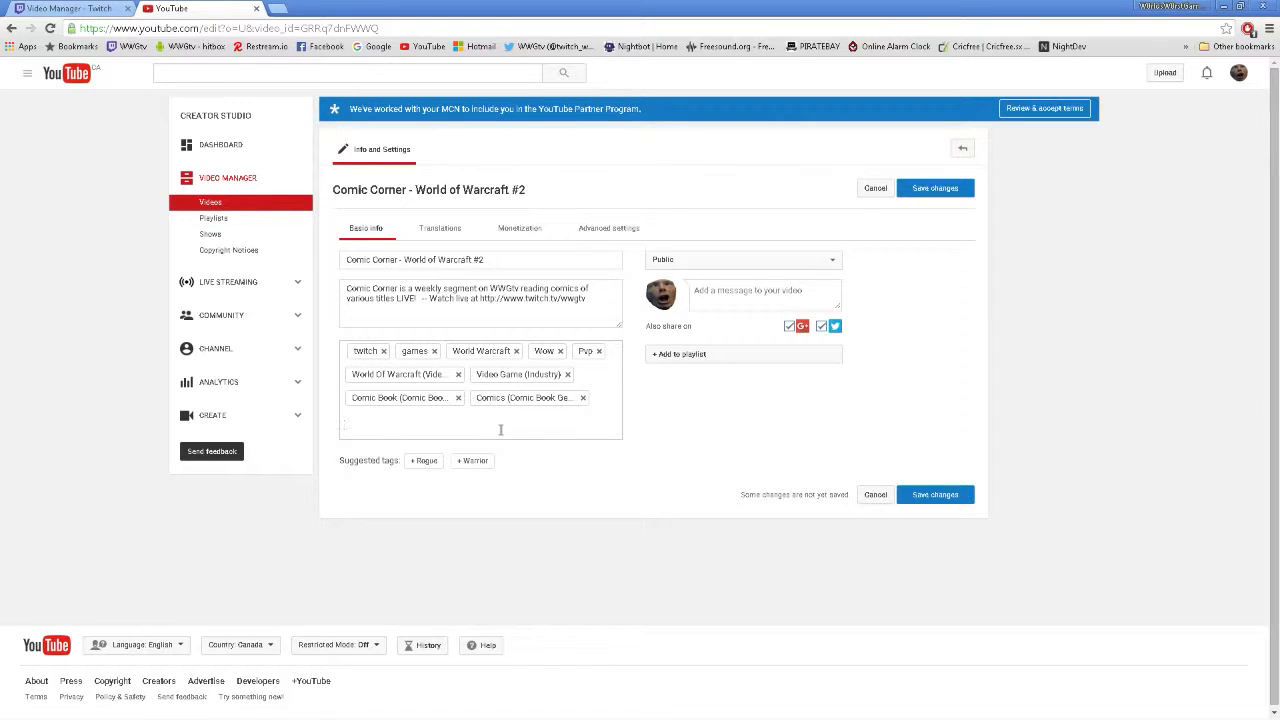
{"action": "type", "text": "Comic"}
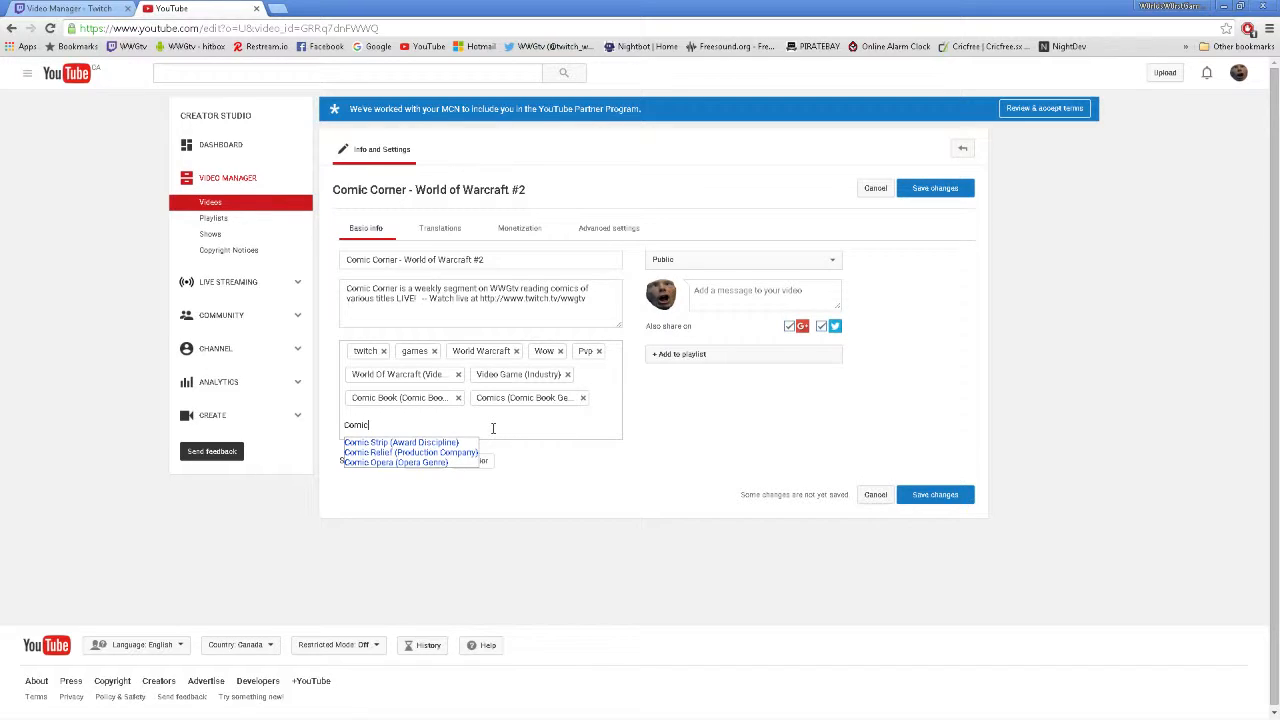
{"action": "type", "text": "s"}
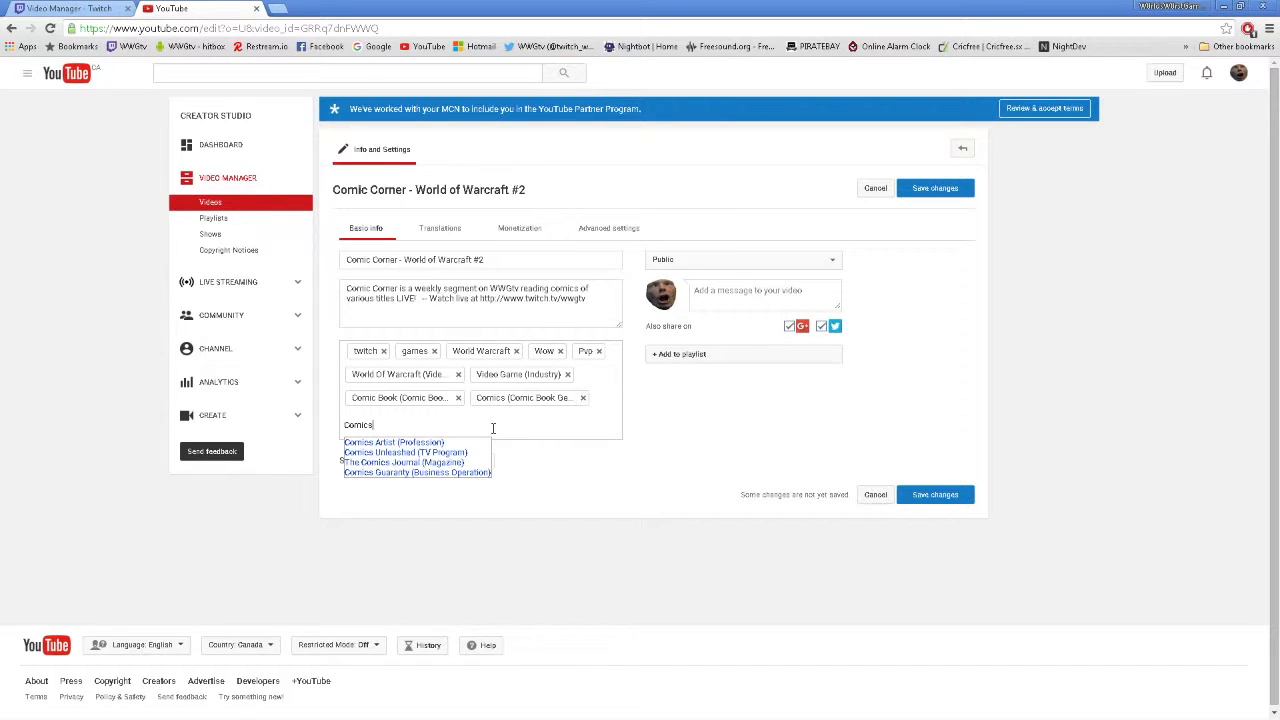
{"action": "key", "text": "BackSpace"}
{"action": "key", "text": "BackSpace"}
{"action": "key", "text": "BackSpace"}
{"action": "key", "text": "BackSpace"}
{"action": "key", "text": "BackSpace"}
{"action": "key", "text": "BackSpace"}
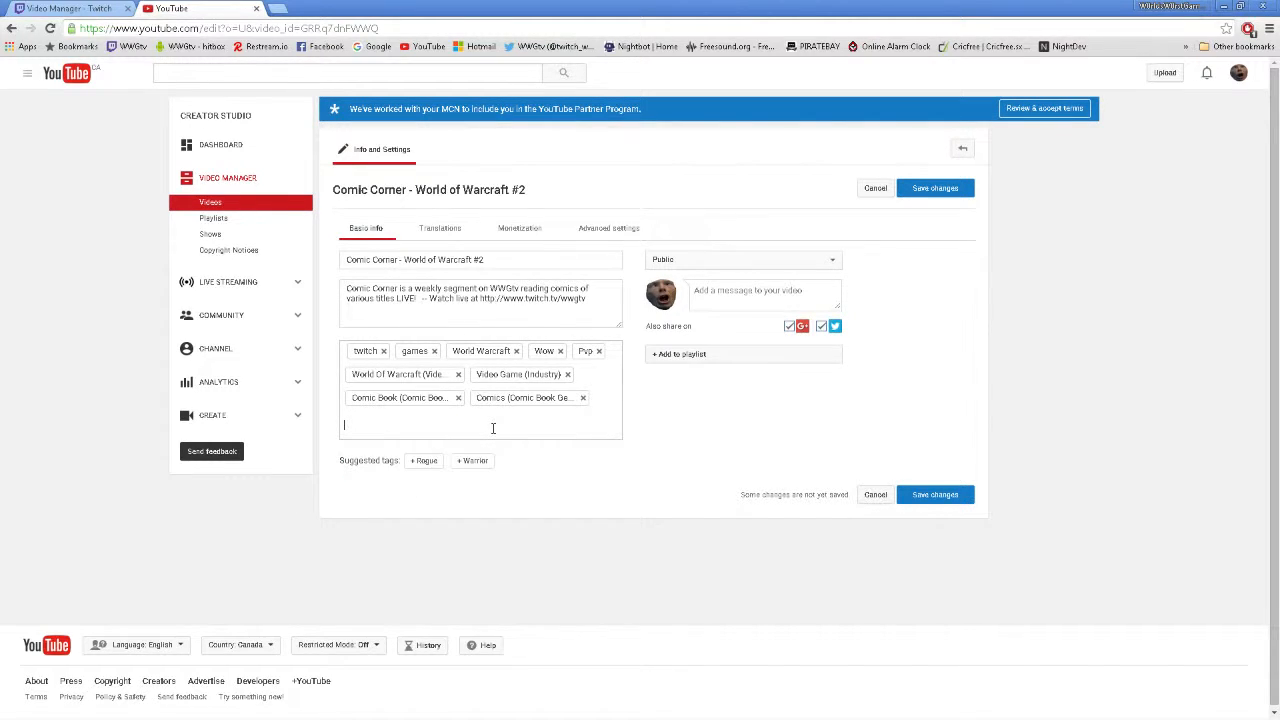
Add the tags Wildstorm, WWGtv and Twitch (Website) to the video
{"action": "type", "text": "Wild"}
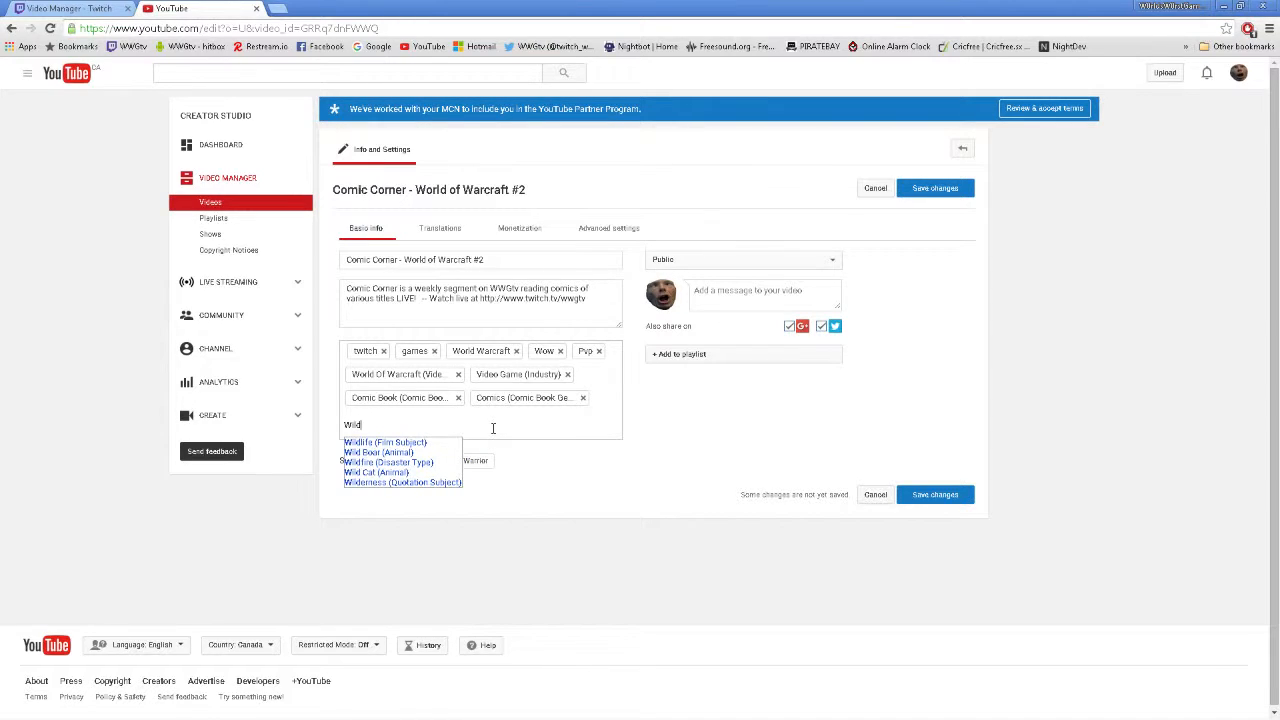
{"action": "type", "text": "Storm"}
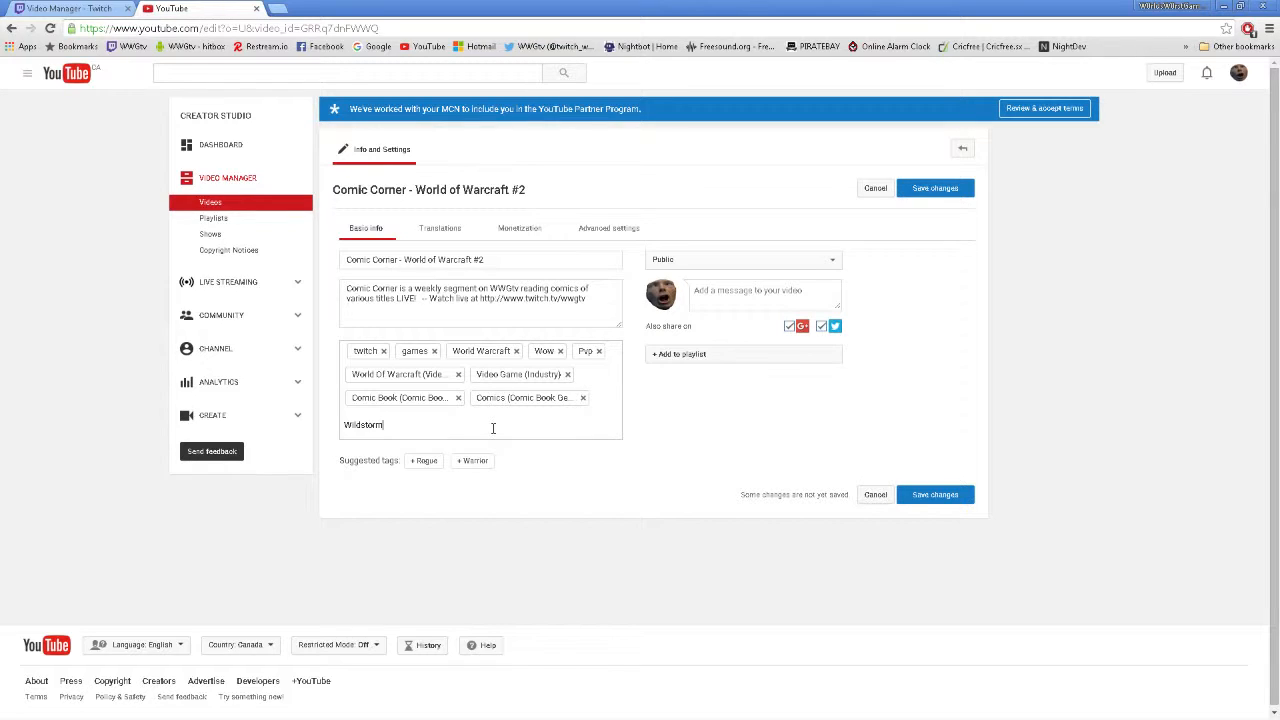
{"action": "key", "text": "Return"}
{"action": "type", "text": "WW"}
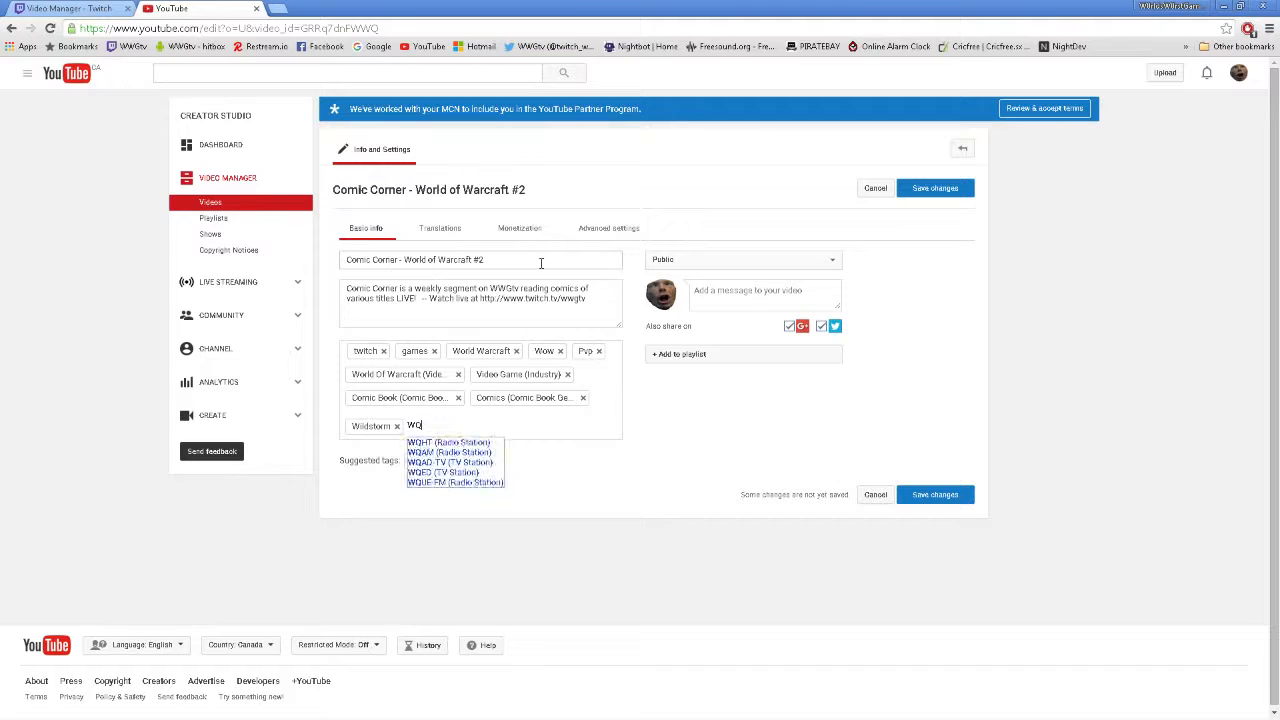
{"action": "type", "text": "Gtv"}
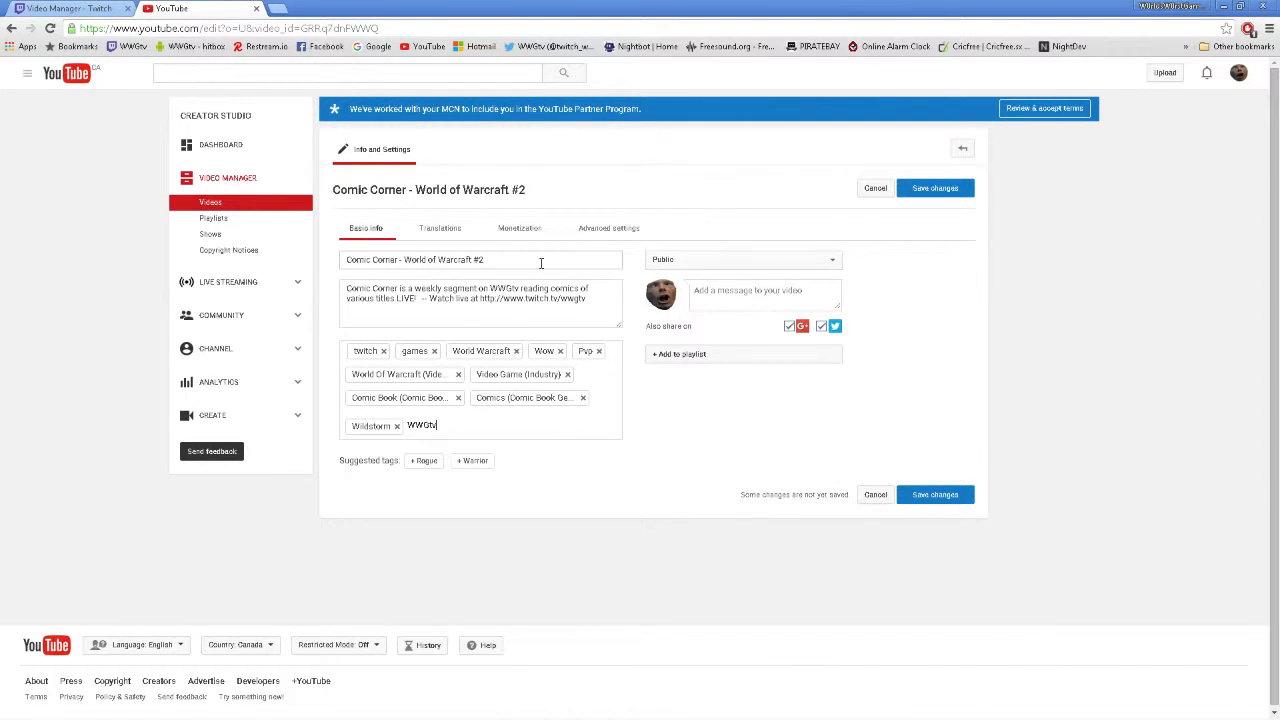
{"action": "key", "text": "Return"}
{"action": "type", "text": "Twitch"}
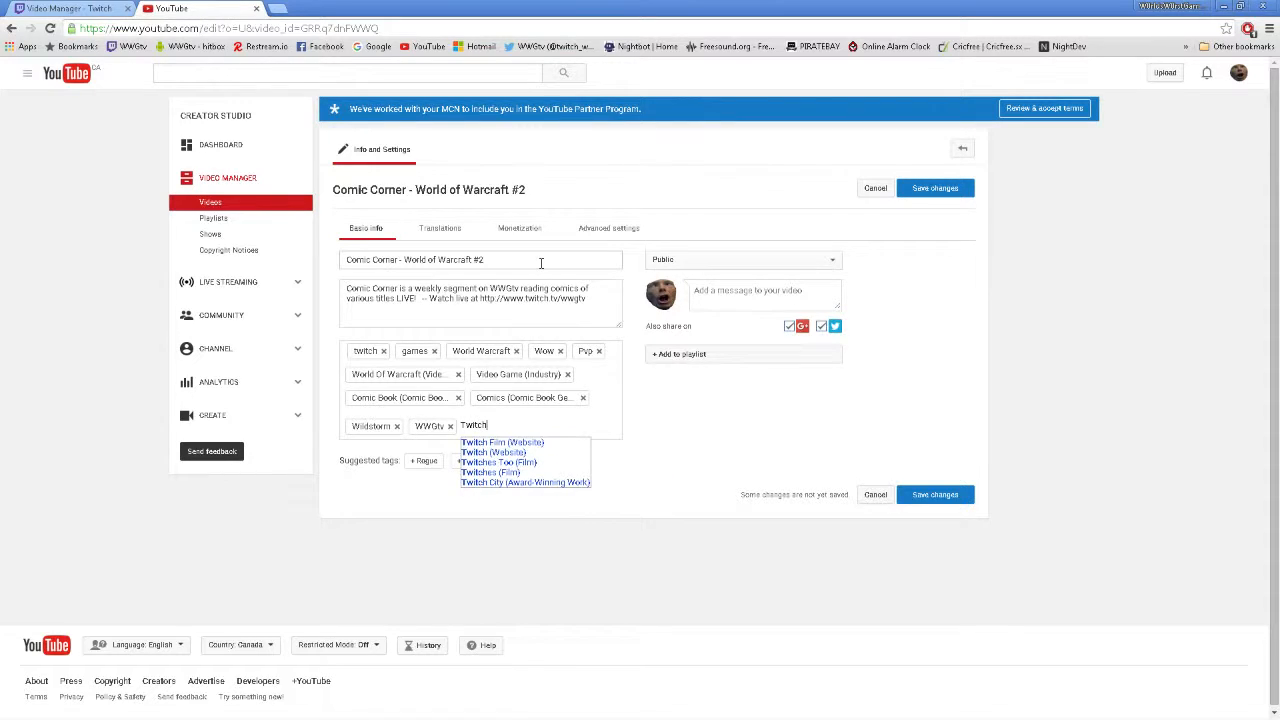
{"action": "type", "text": "."}
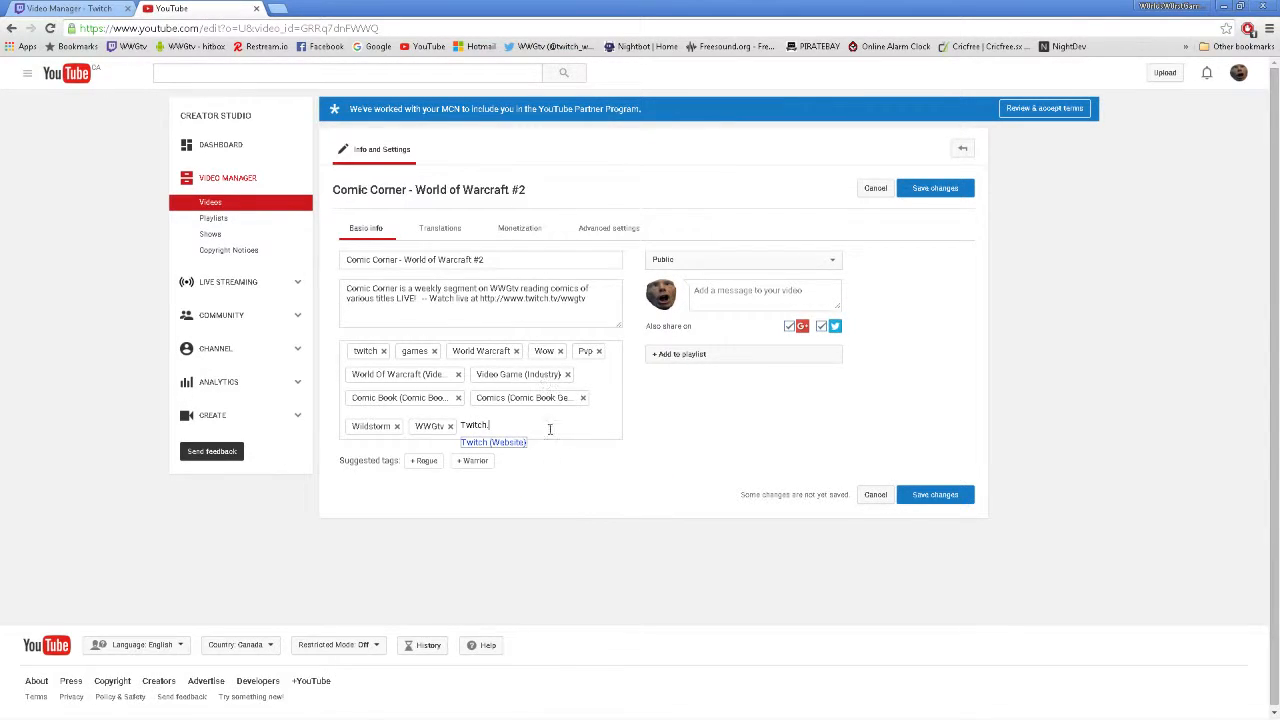
{"action": "left_click", "coordinate": [515, 442]}
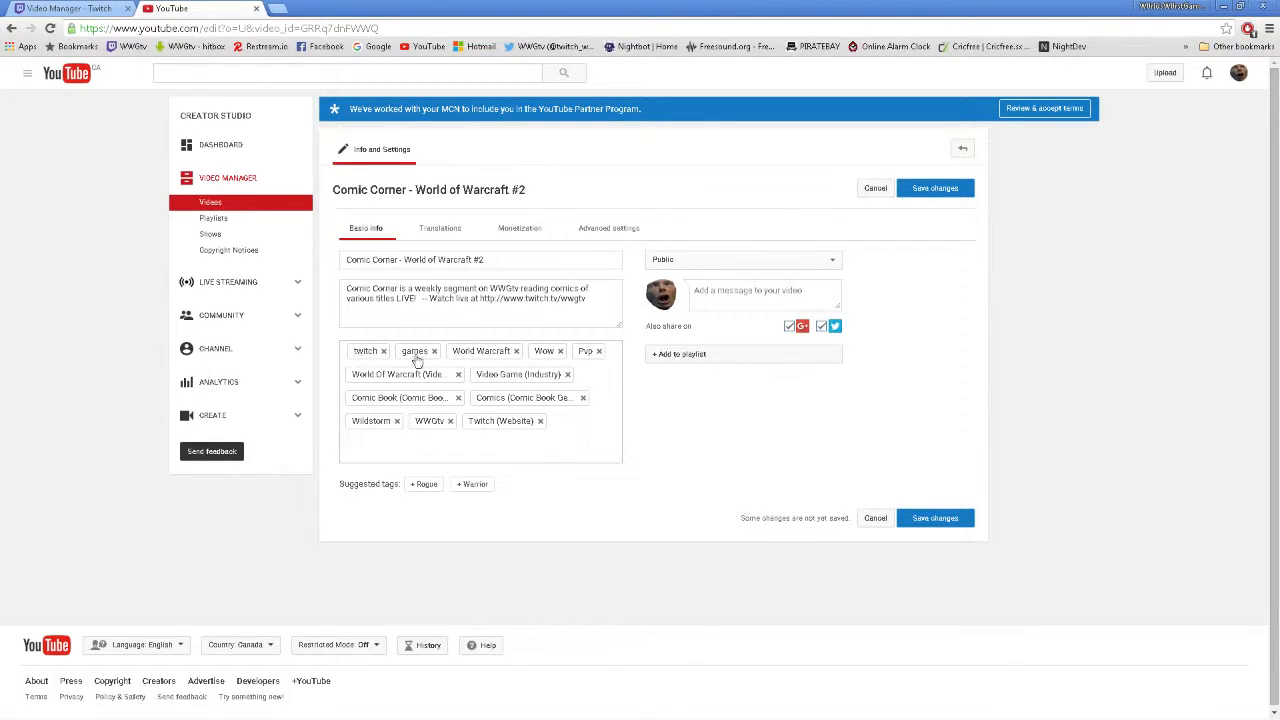
Remove the original "twitch" and "games" tags from the video
{"action": "left_click", "coordinate": [391, 434]}
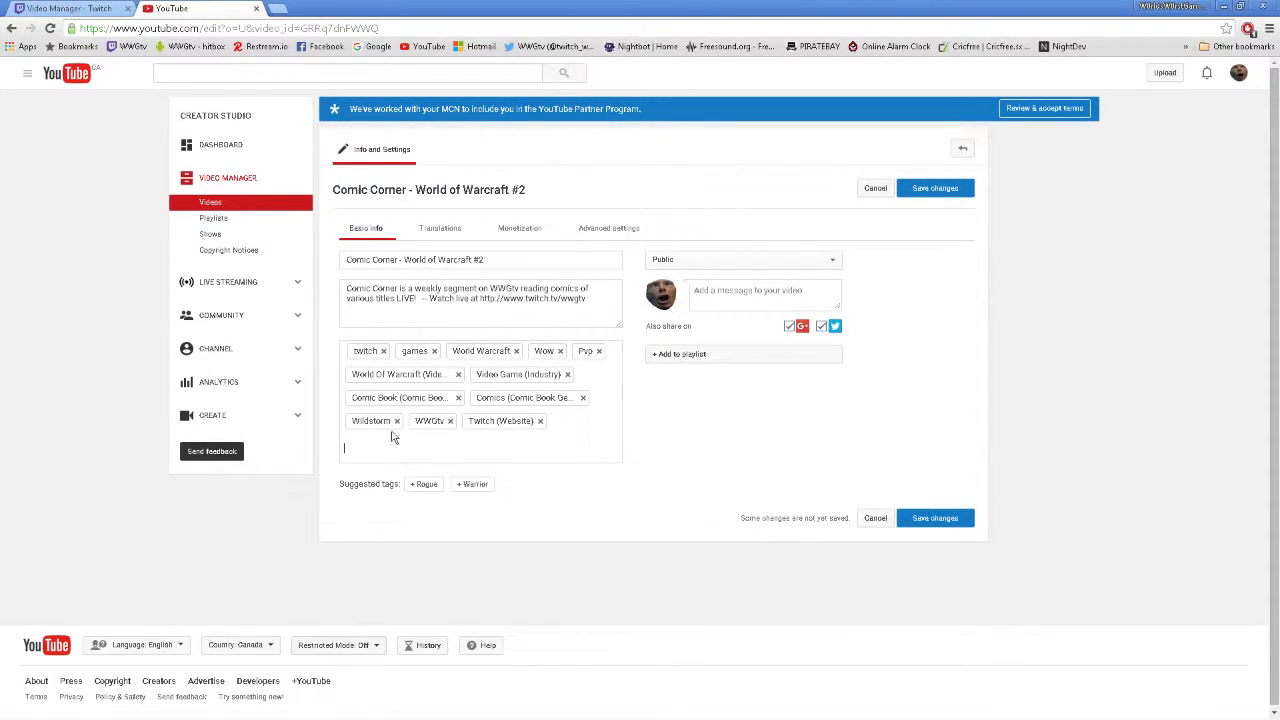
{"action": "left_click", "coordinate": [383, 351]}
{"action": "left_click", "coordinate": [384, 351]}
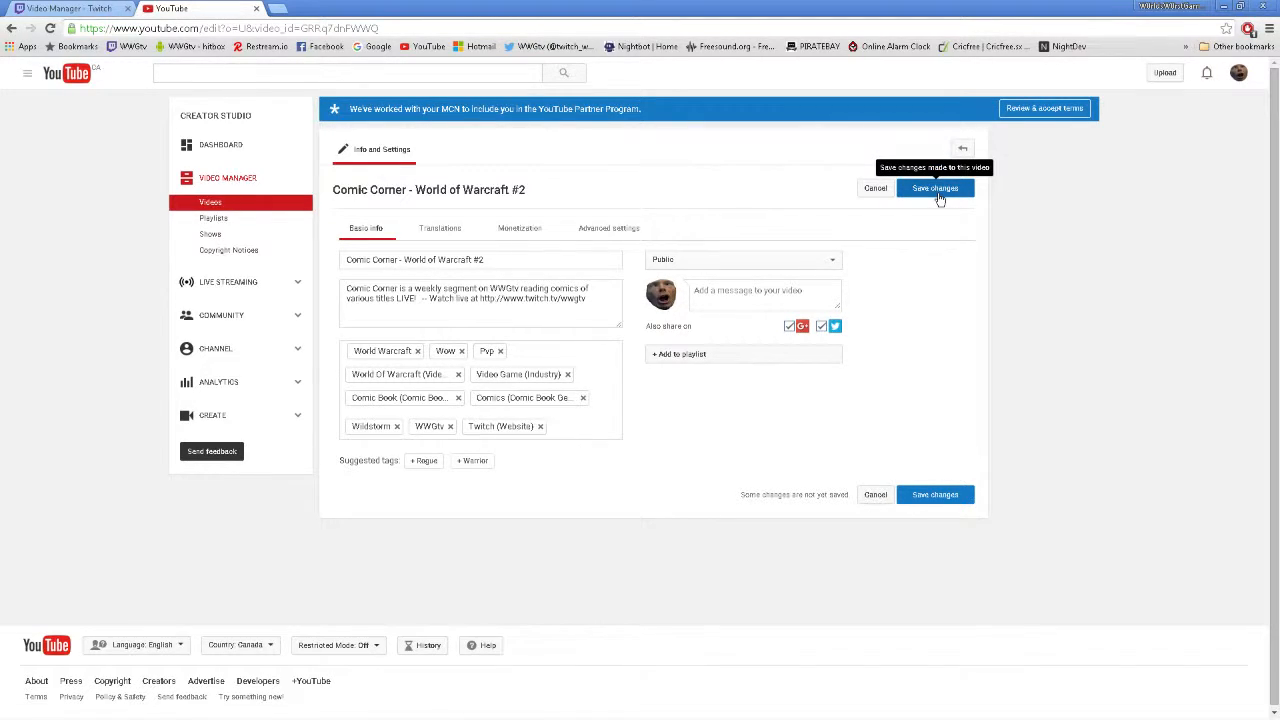
Enable the video's usage policy with "Monetize in all countries" and save the changes
{"action": "left_click", "coordinate": [522, 230]}
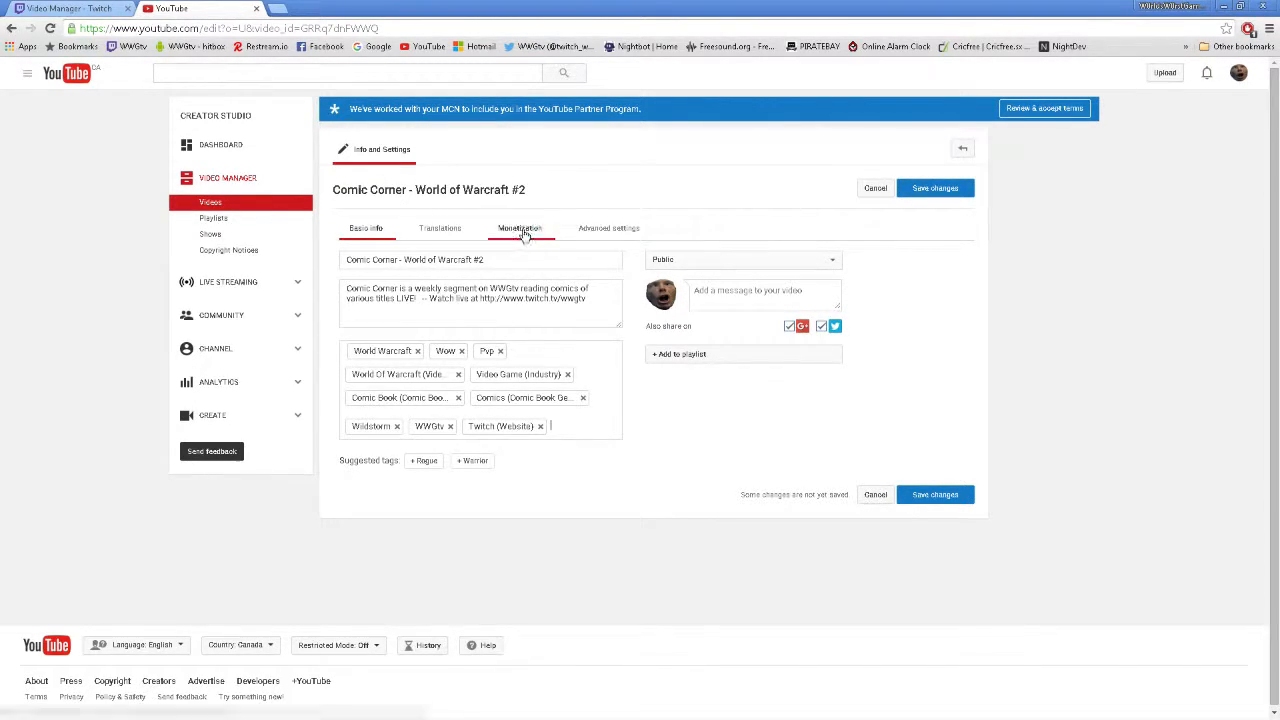
{"action": "left_click", "coordinate": [344, 263]}
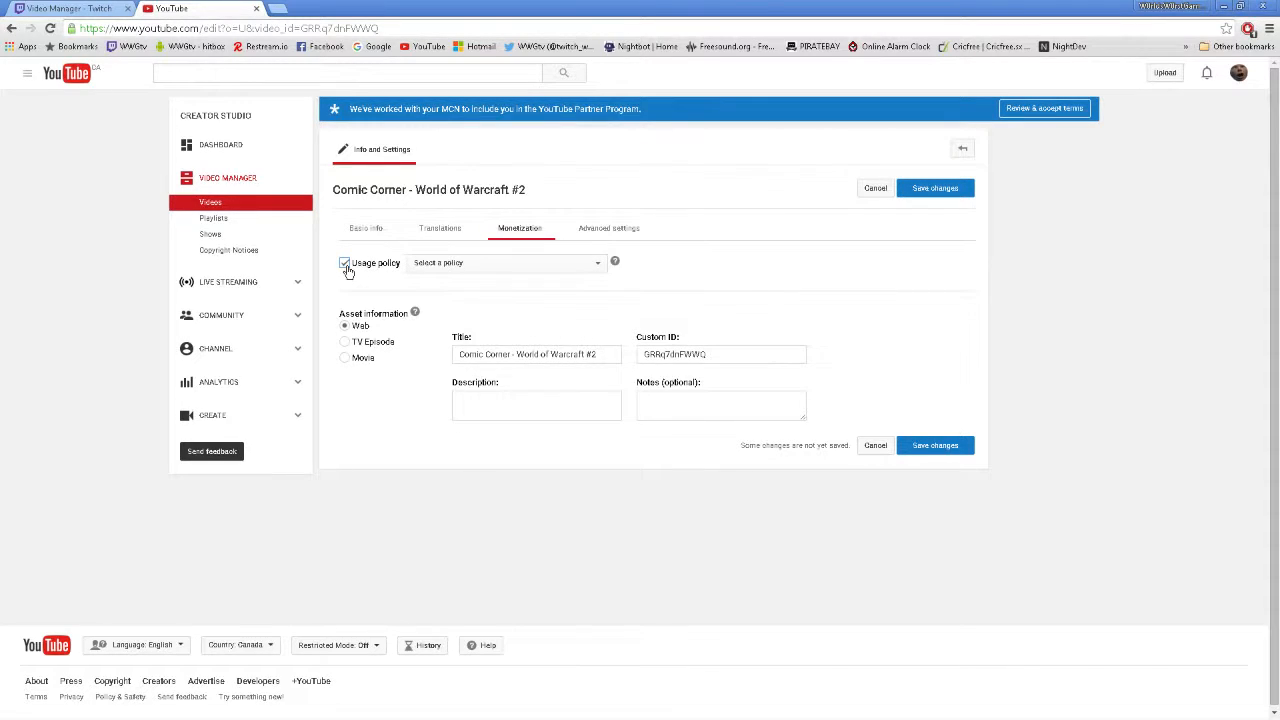
{"action": "left_click", "coordinate": [468, 263]}
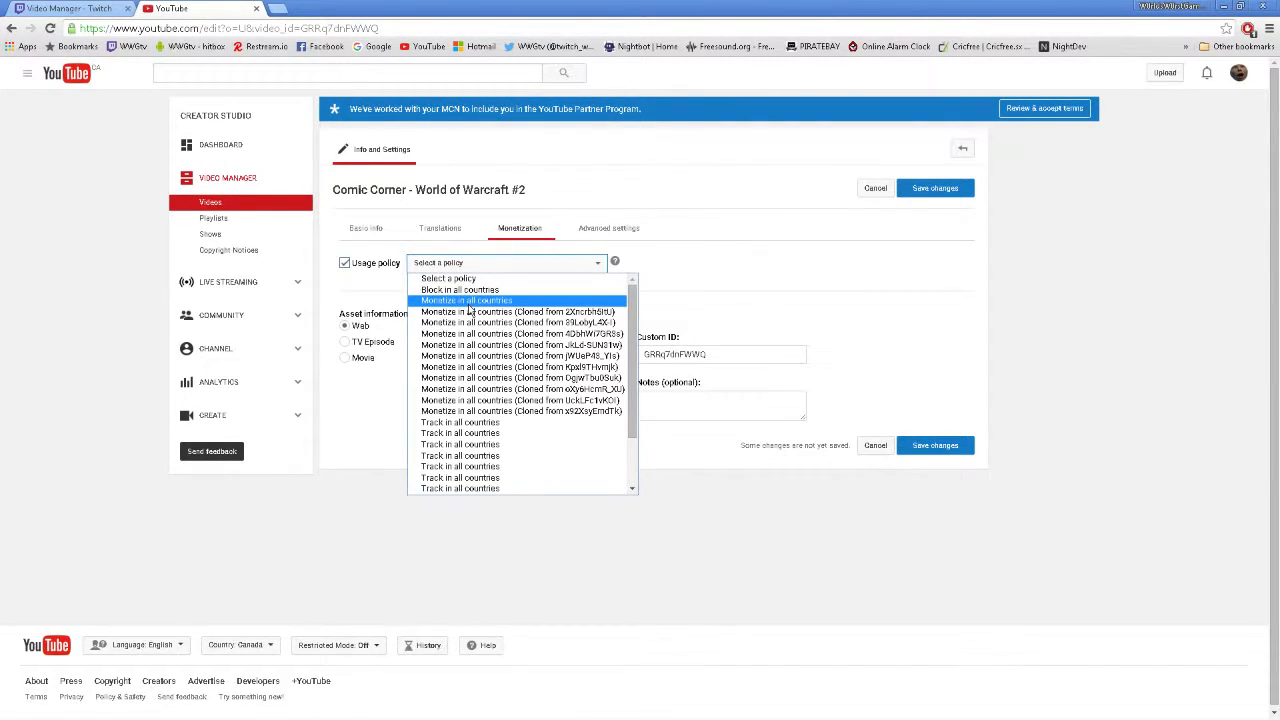
{"action": "left_click", "coordinate": [469, 302]}
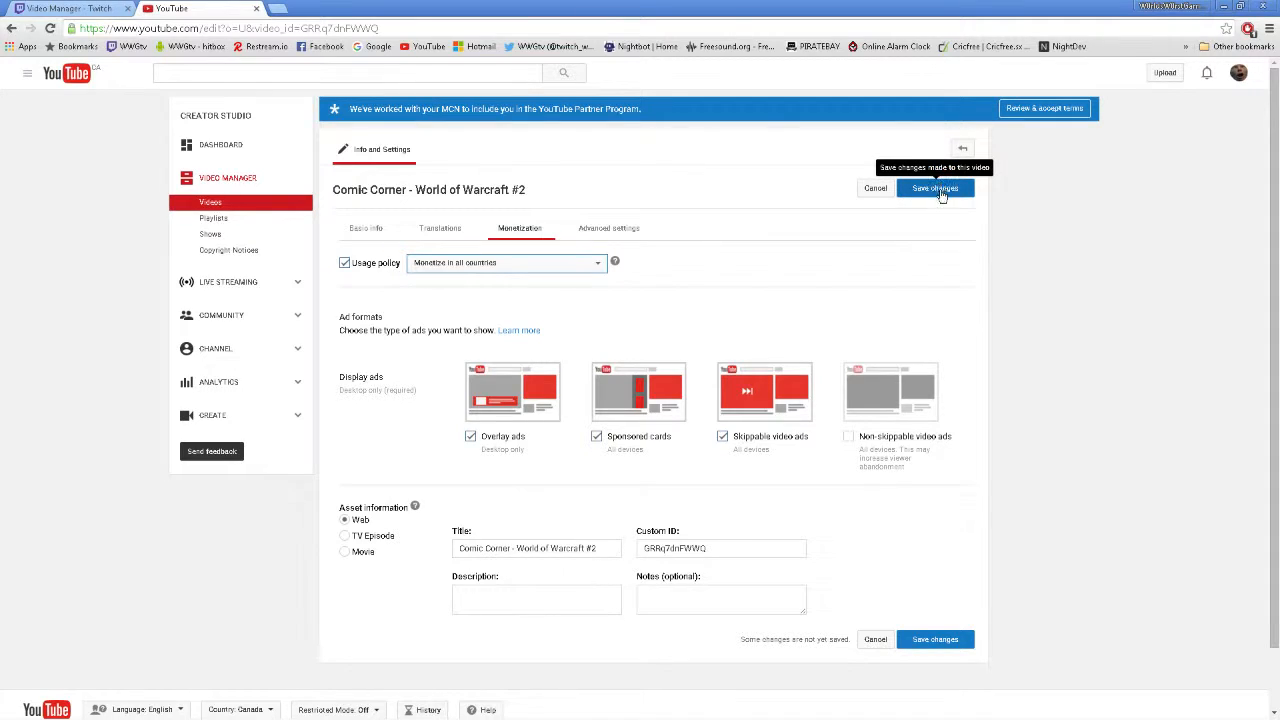
{"action": "left_click", "coordinate": [936, 189]}
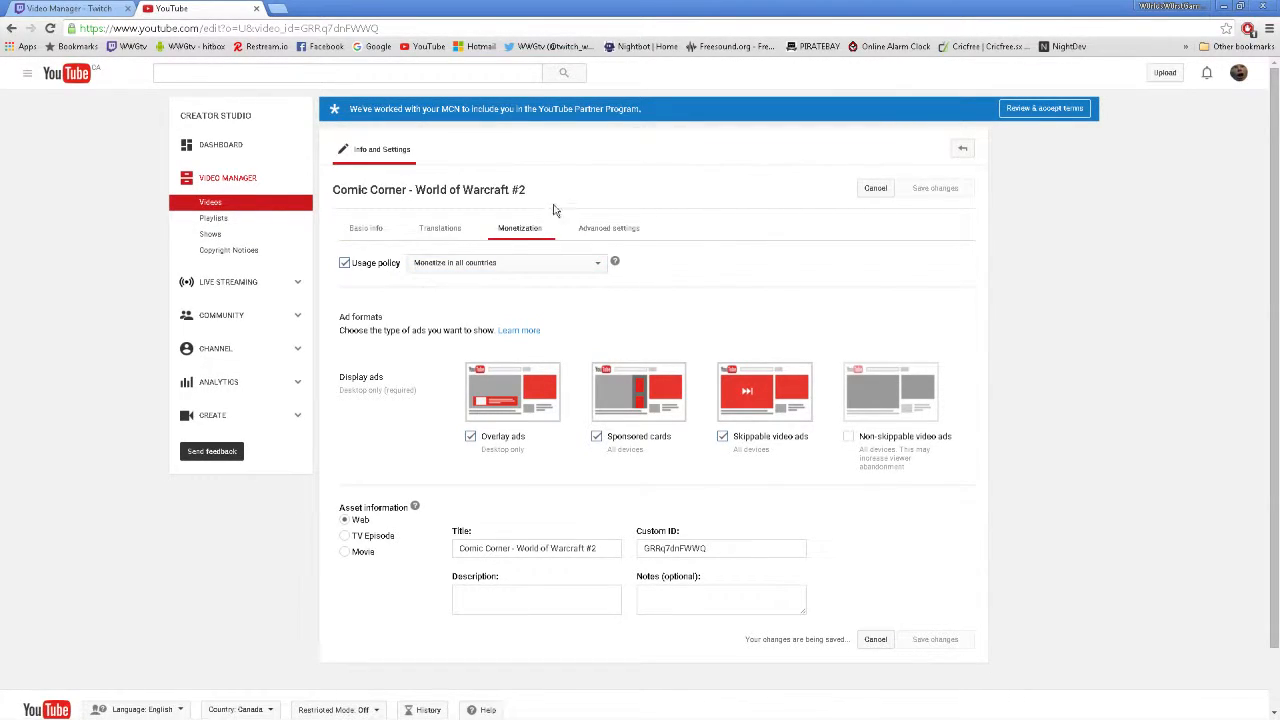
Add the video to the Comic Corner playlist, save the changes, and return to the Video Manager's video list
{"action": "left_click", "coordinate": [376, 233]}
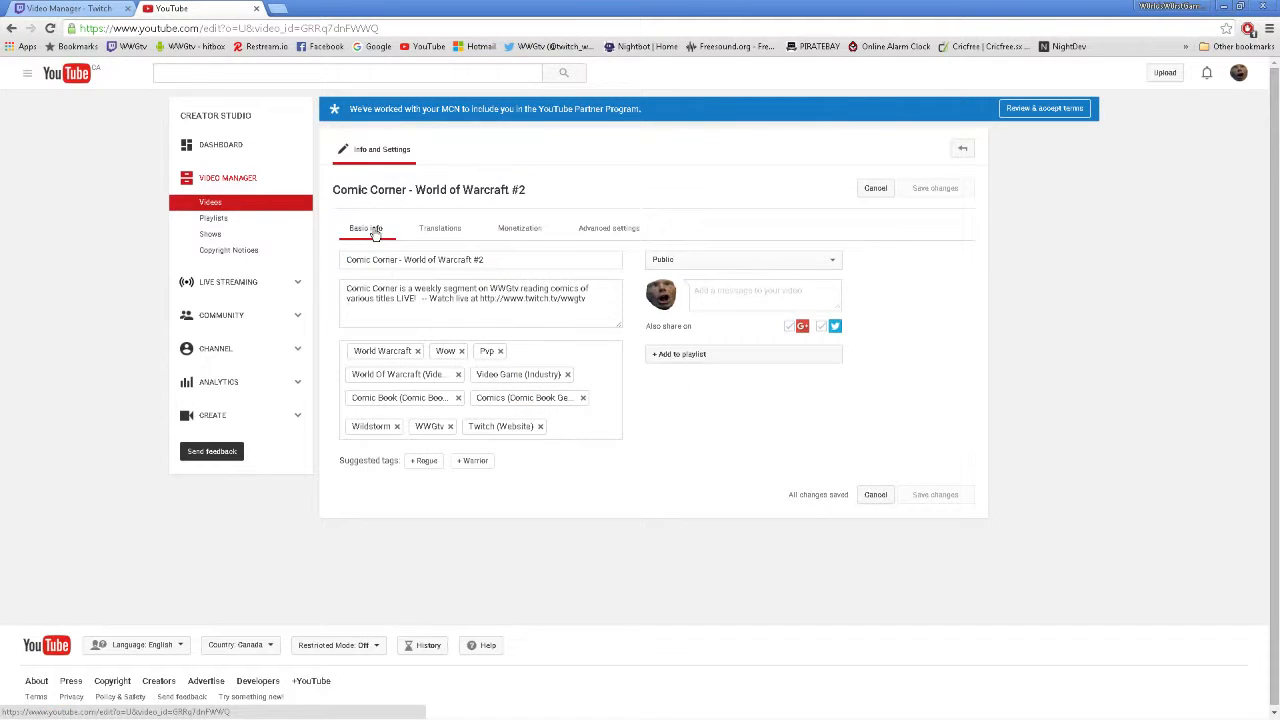
{"action": "left_click", "coordinate": [696, 358]}
{"action": "left_click", "coordinate": [694, 416]}
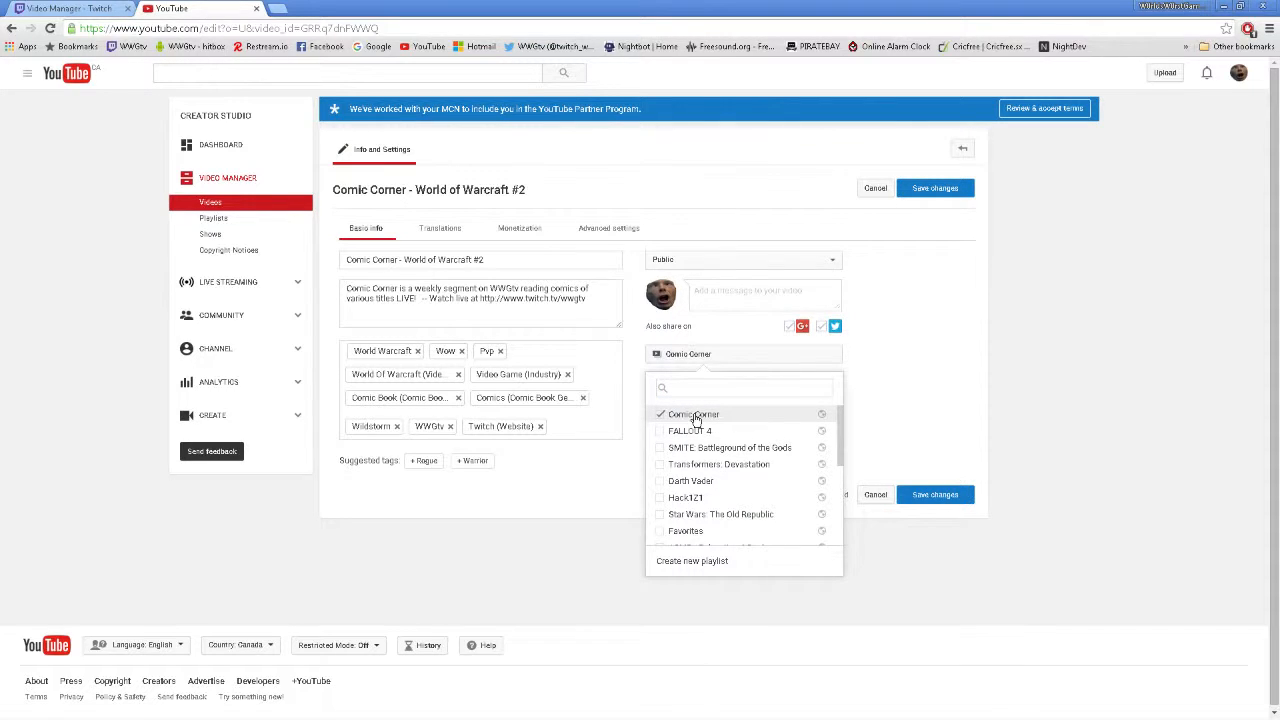
{"action": "left_click", "coordinate": [951, 507]}
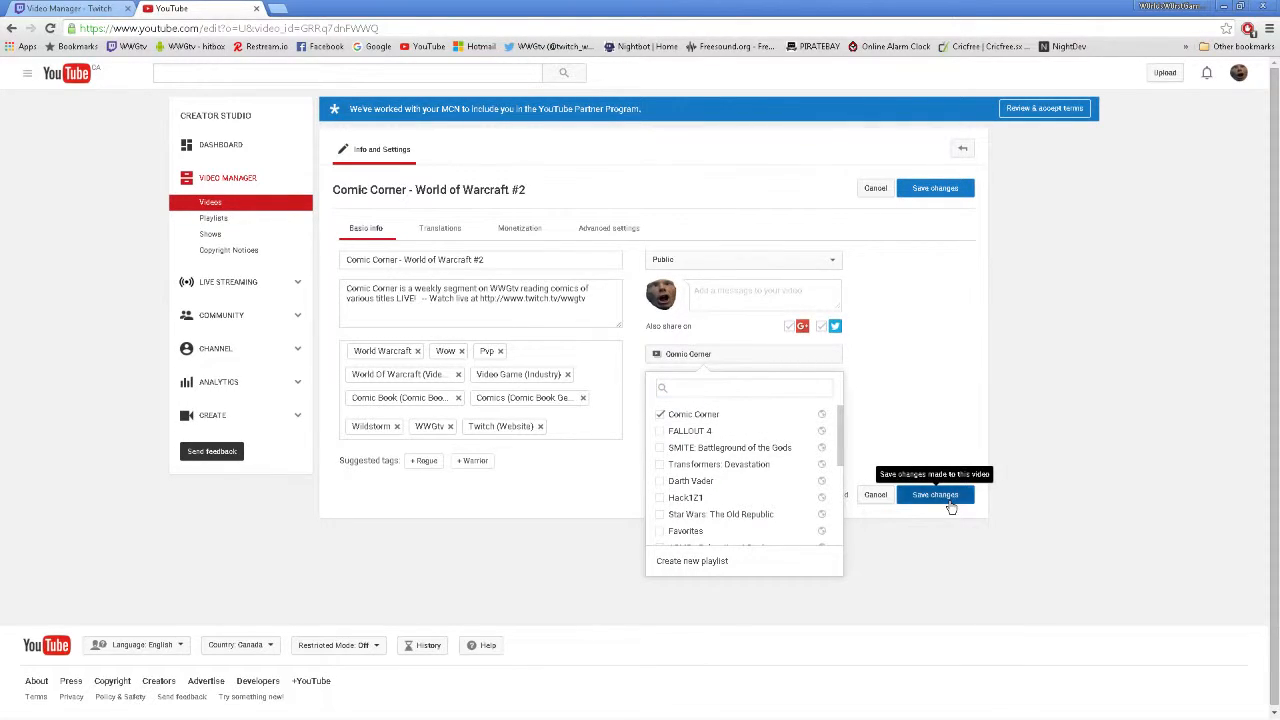
{"action": "left_click", "coordinate": [218, 180]}
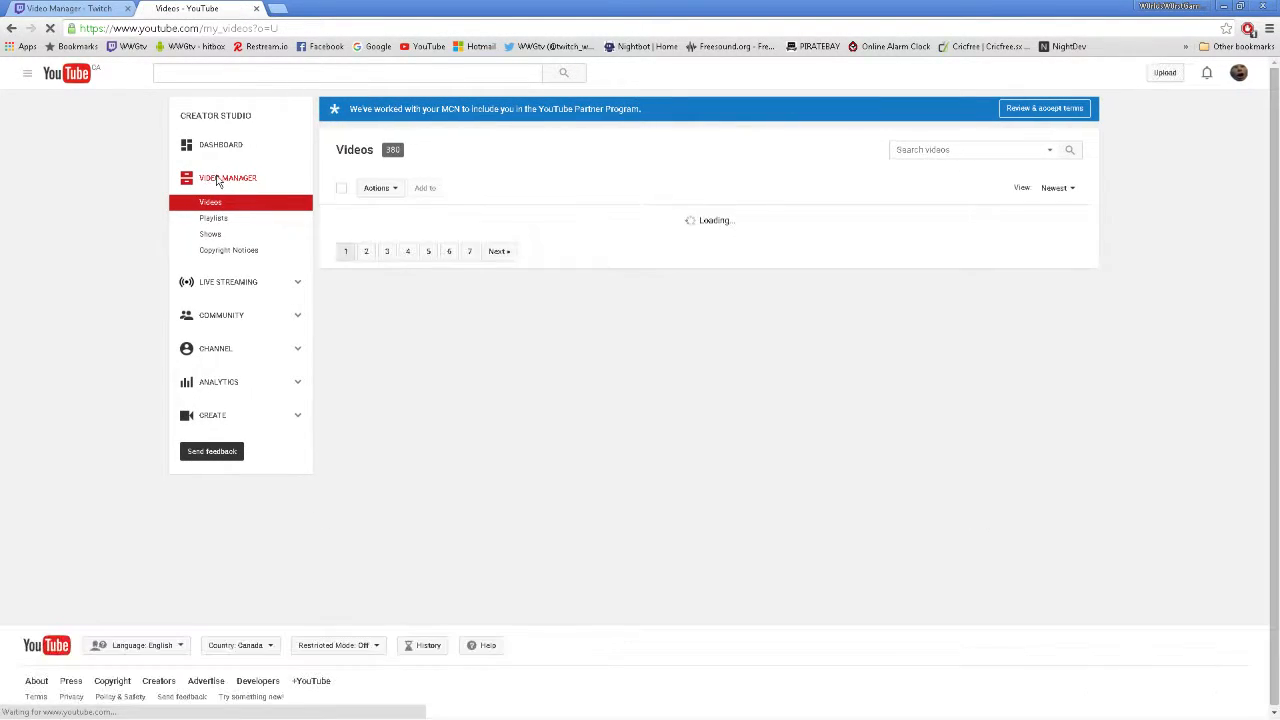